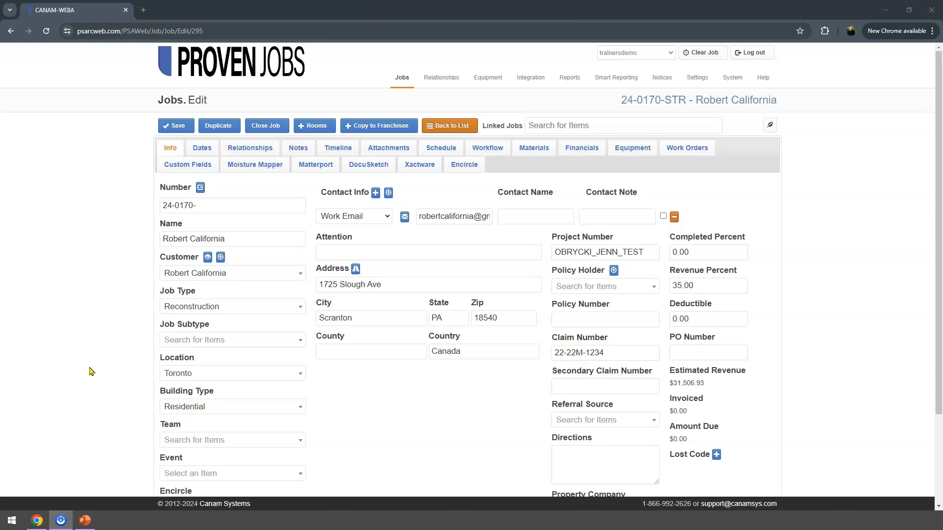
# - Open the job's work orders and change the gross margin of all work orders to 40%
pyautogui.click(688, 151)
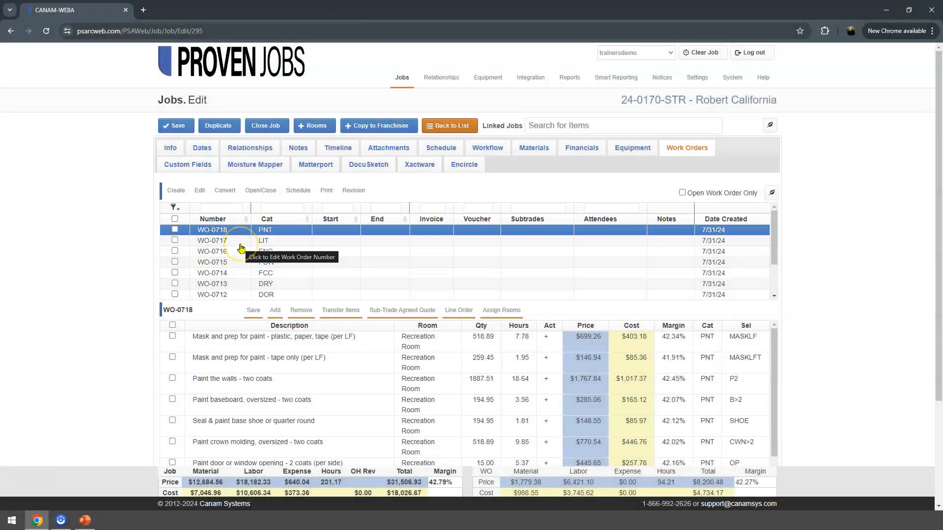
pyautogui.click(241, 248)
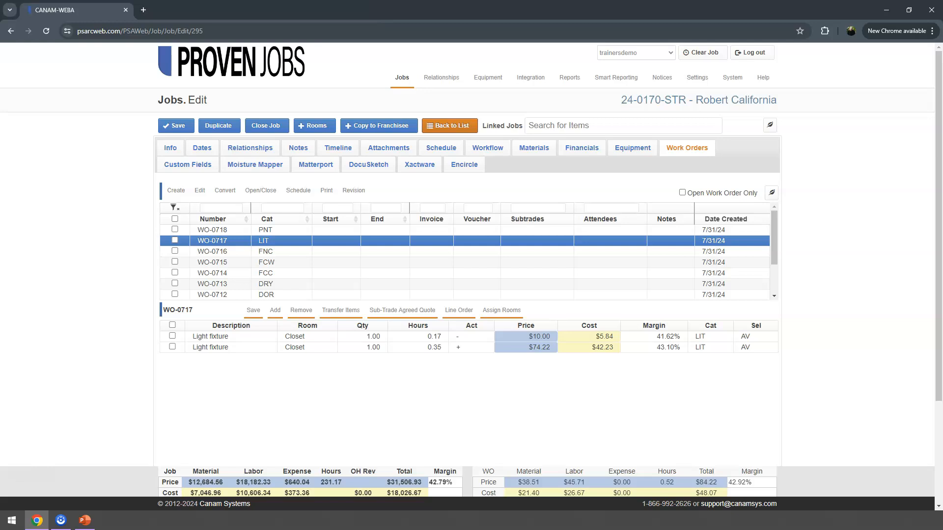
pyautogui.click(200, 190)
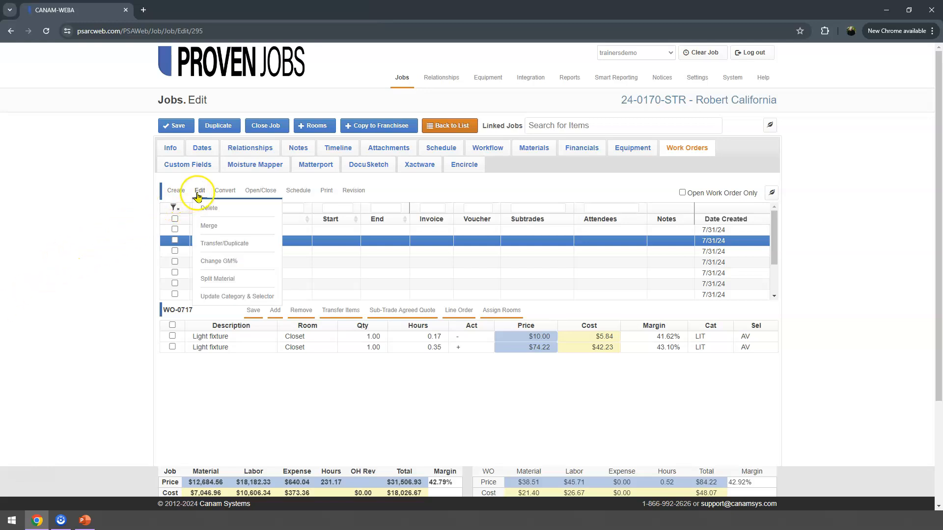
pyautogui.click(210, 262)
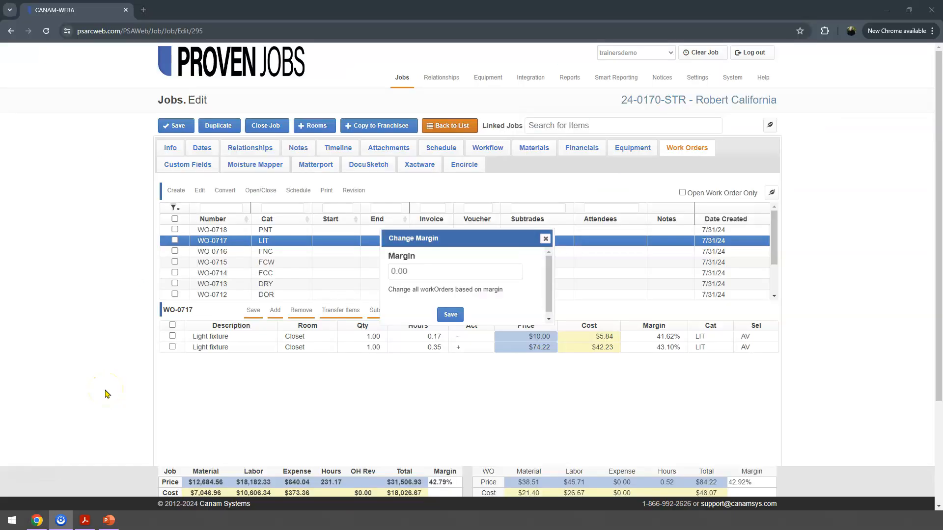
pyautogui.click(413, 271)
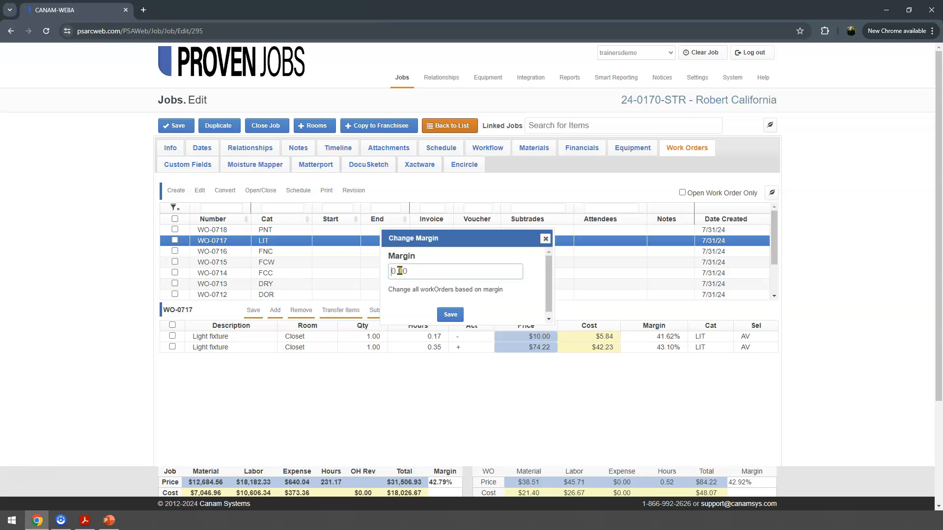
pyautogui.write('4')
pyautogui.click(451, 315)
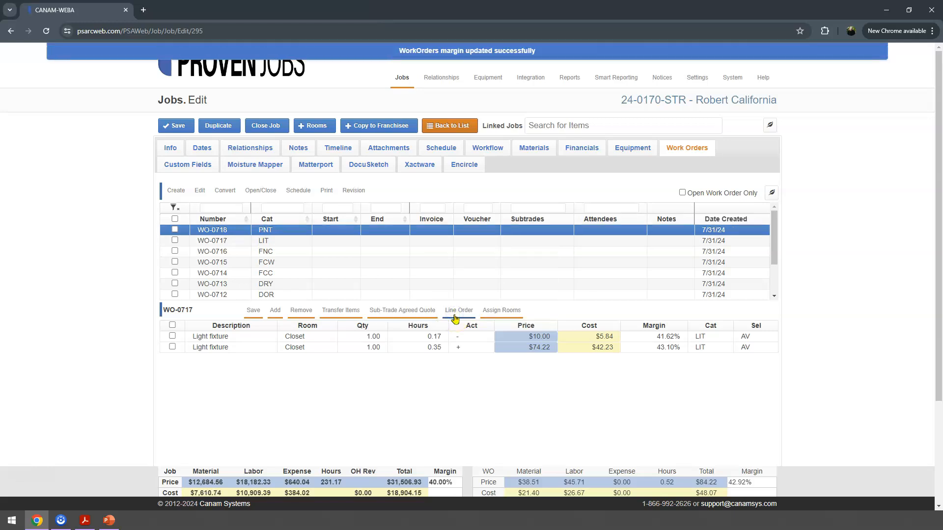
pyautogui.click(455, 317)
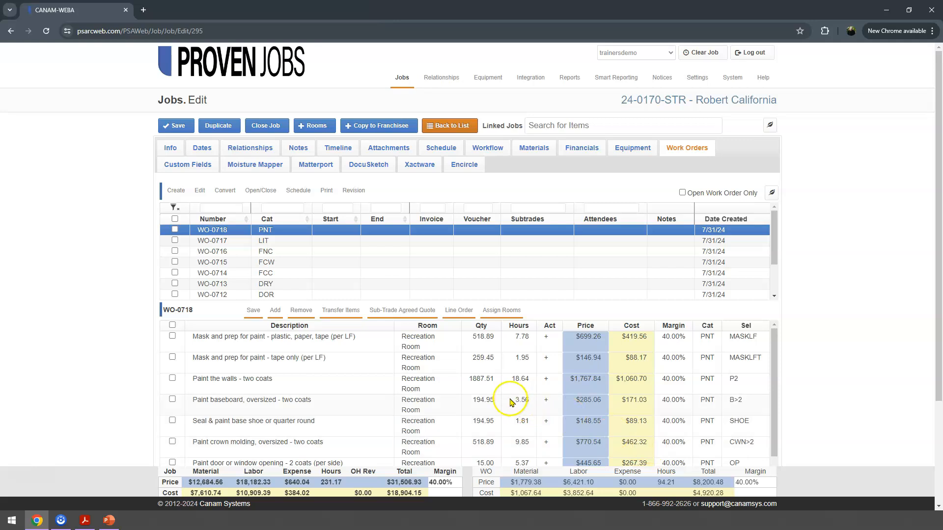
# - Set the margin of WO-0718's "Mask and prep for paint - plastic, paper, tape (per LF)" line item to 50 and save it
pyautogui.click(362, 346)
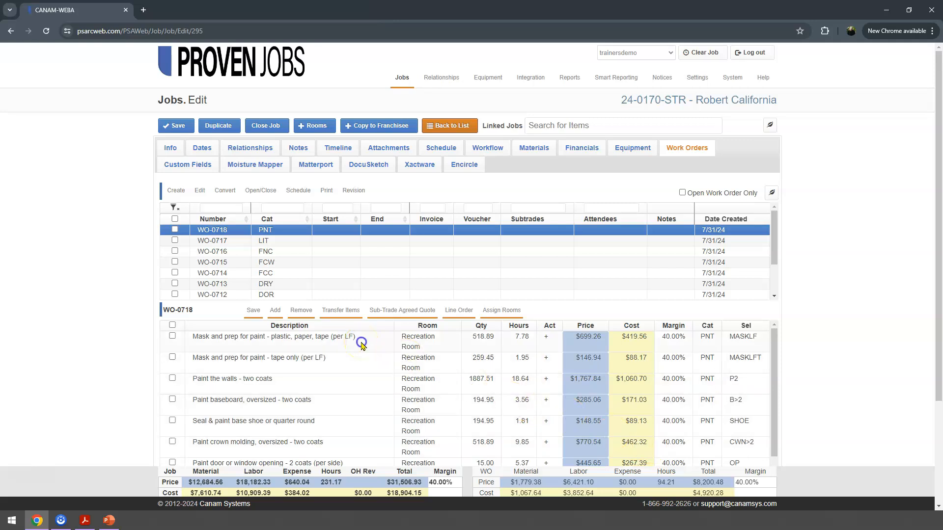
pyautogui.scroll(-5, 383, 357)
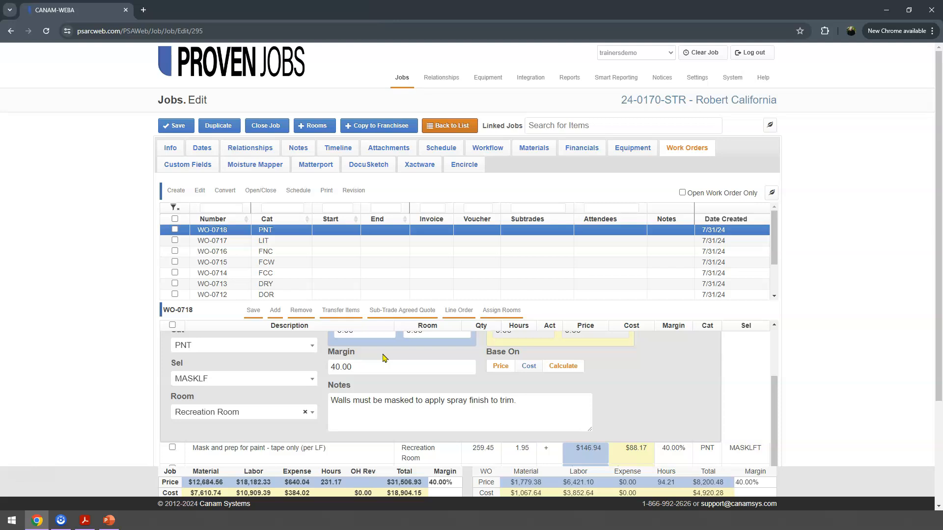
pyautogui.click(365, 367)
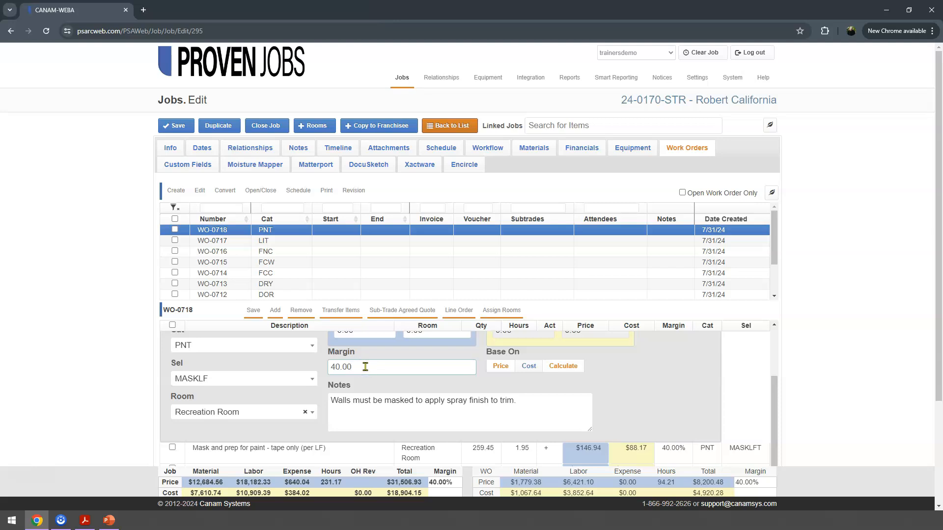
pyautogui.press('BackSpace')
pyautogui.press('BackSpace')
pyautogui.press('BackSpace')
pyautogui.press('BackSpace')
pyautogui.press('BackSpace')
pyautogui.write('50')
pyautogui.press('Return')
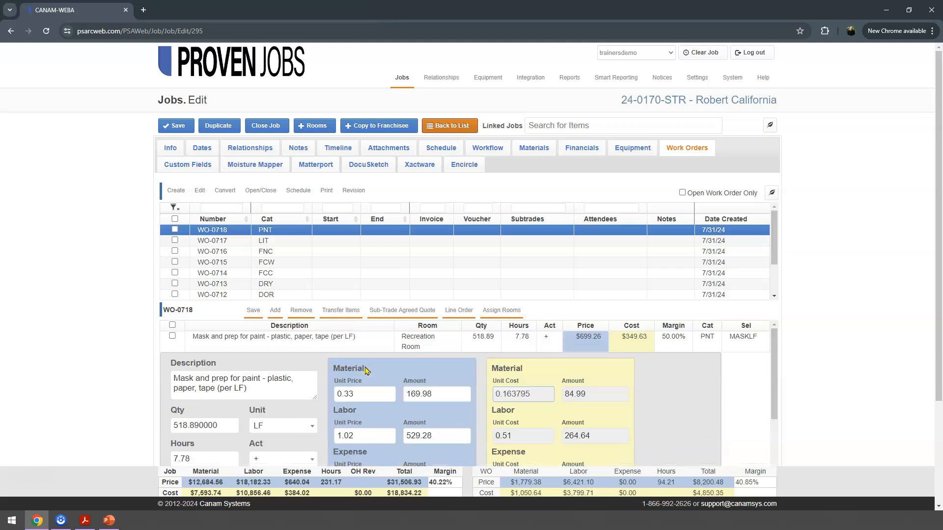
pyautogui.click(254, 311)
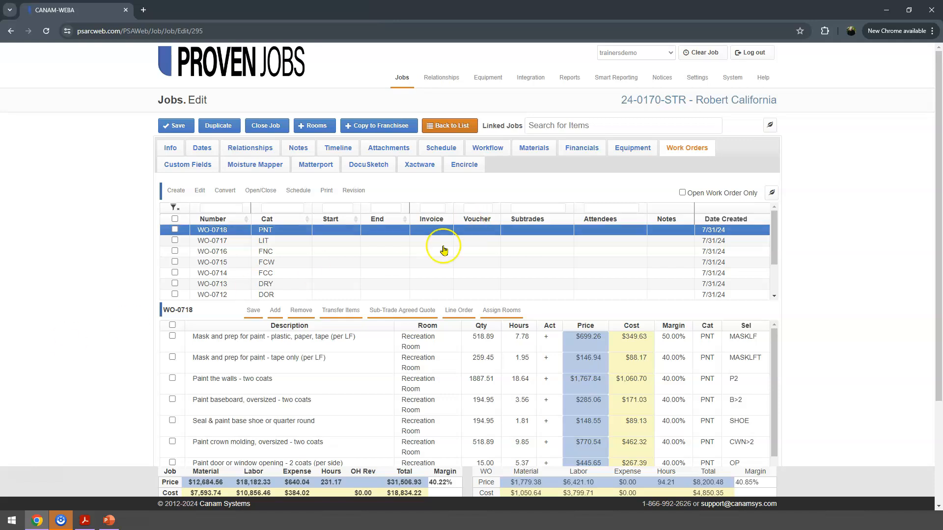
# - Merge the painting work order WO-0718 and the drywall work order WO-0713 into WO-0713, DRY
pyautogui.click(418, 258)
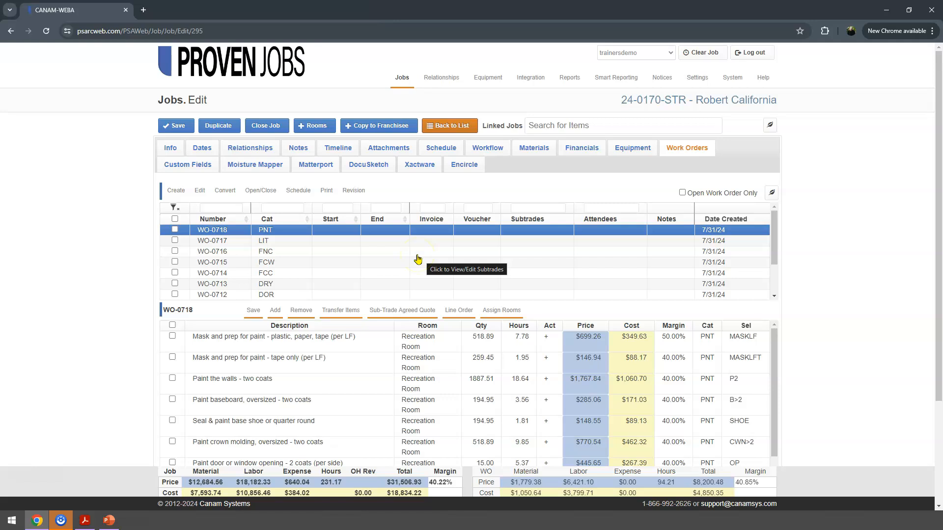
pyautogui.click(414, 256)
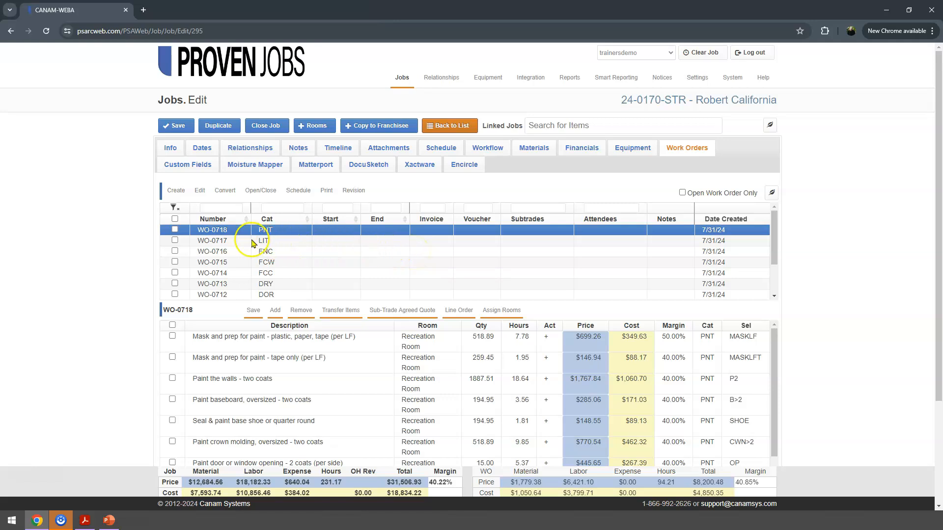
pyautogui.click(176, 230)
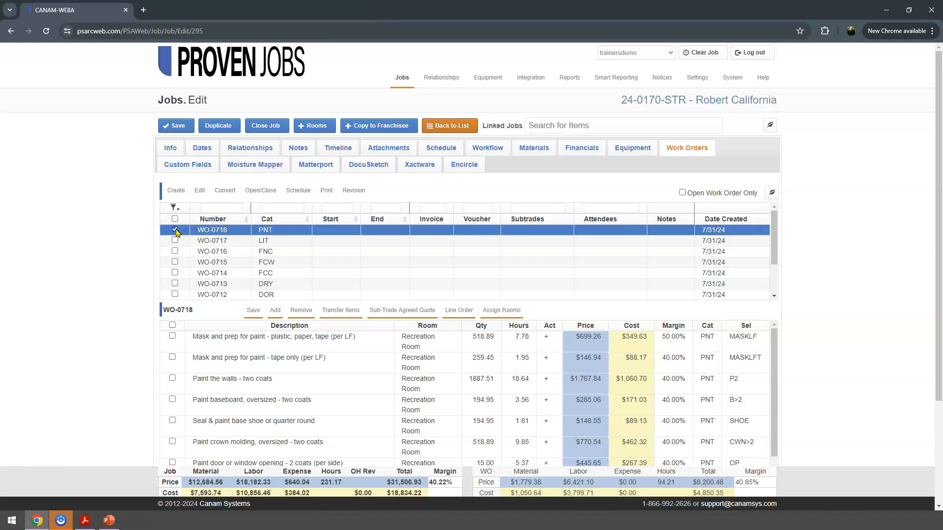
pyautogui.scroll(-2, 178, 251)
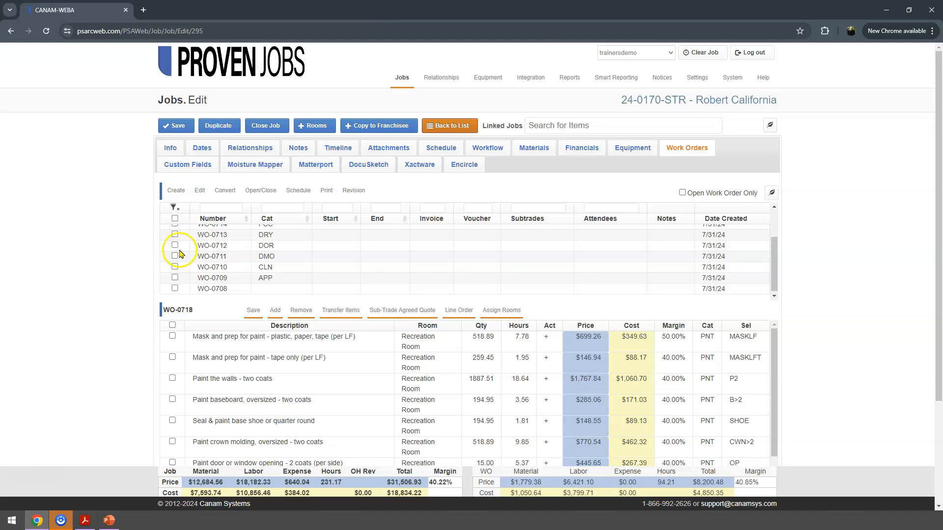
pyautogui.click(174, 234)
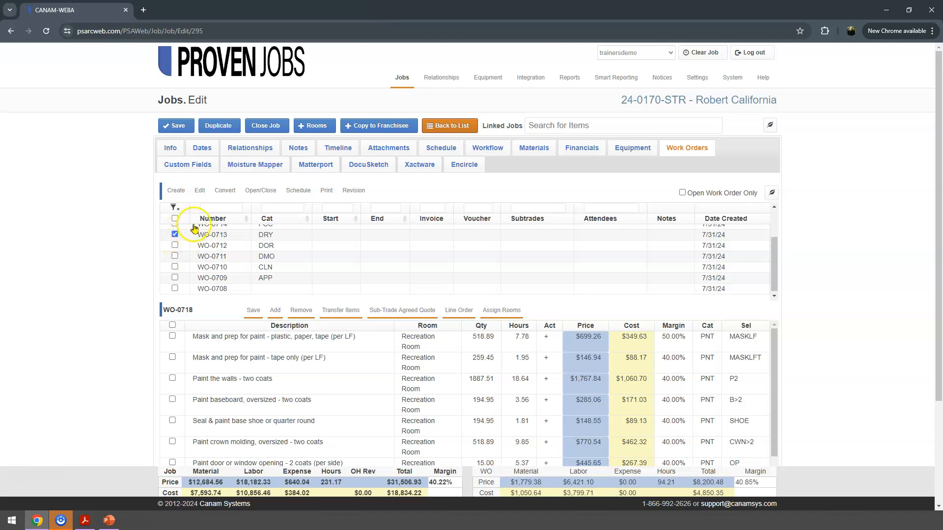
pyautogui.click(199, 191)
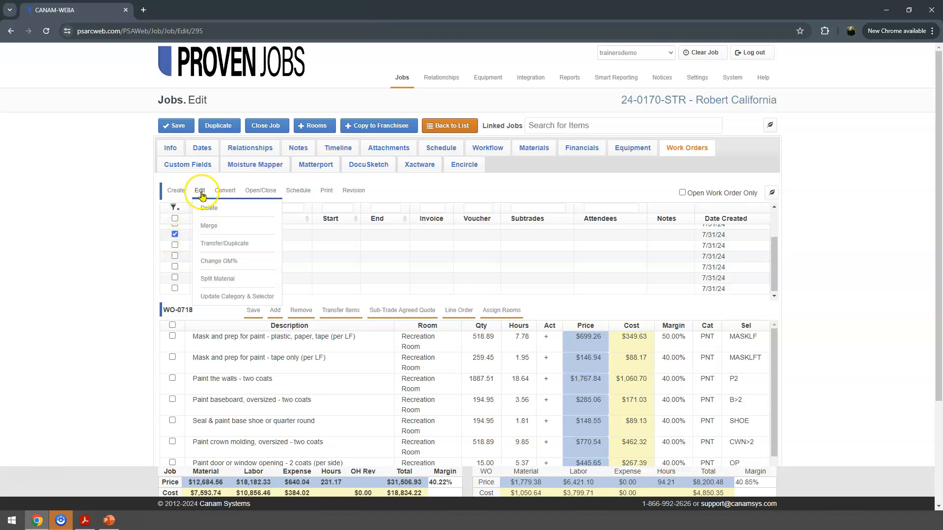
pyautogui.click(208, 227)
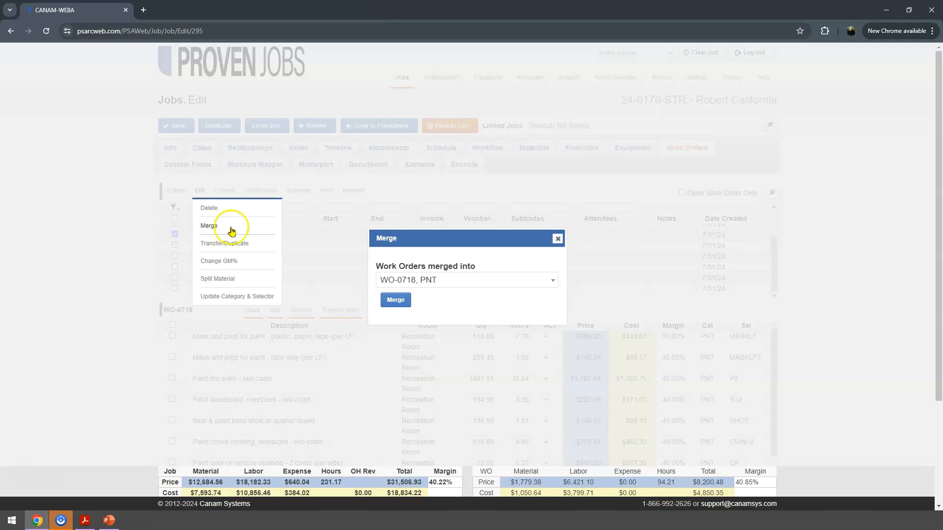
pyautogui.click(475, 286)
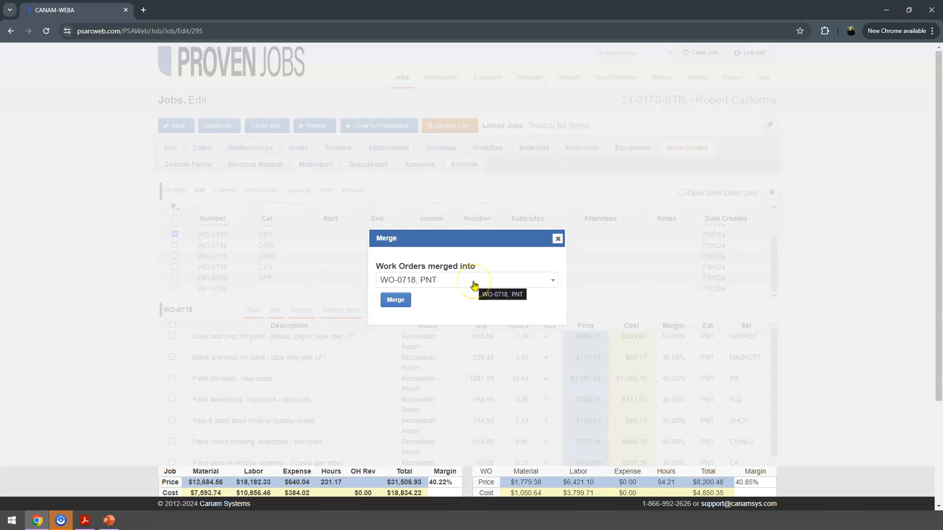
pyautogui.click(474, 285)
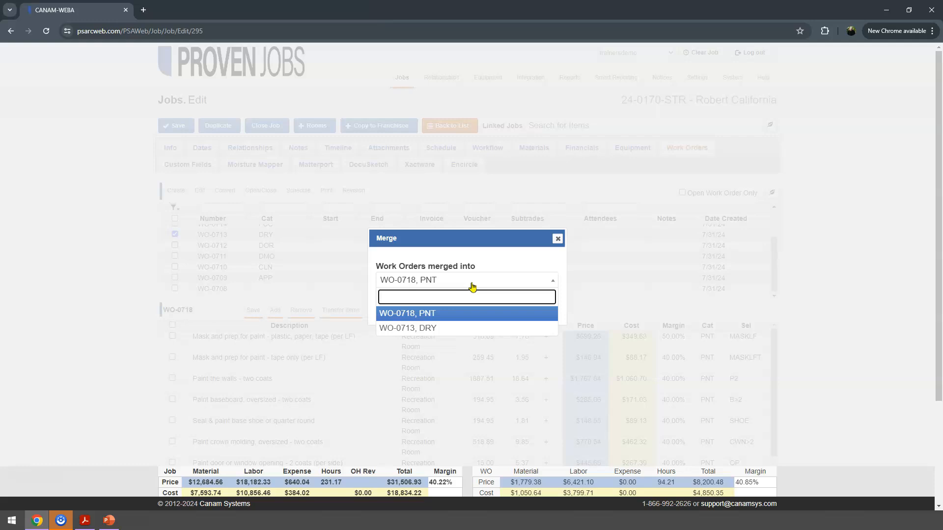
pyautogui.click(457, 328)
pyautogui.click(399, 301)
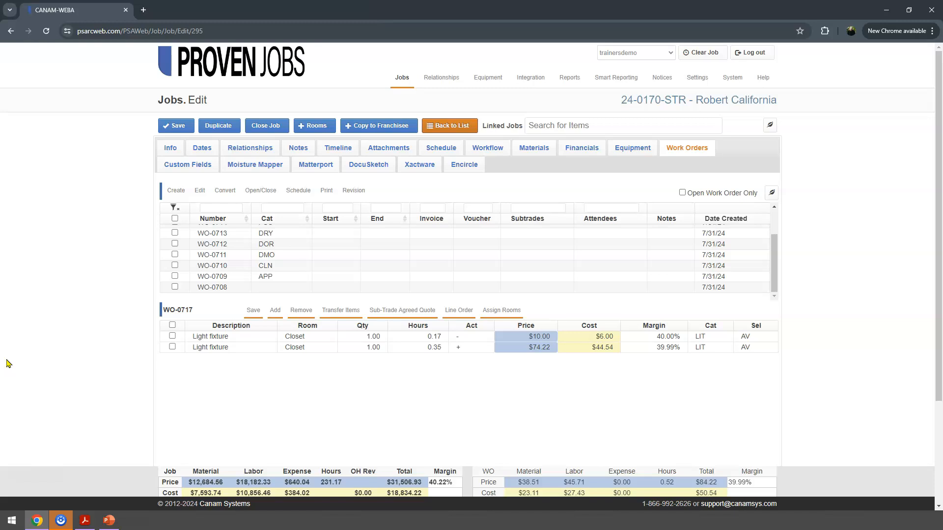
# - Split the material of all line items in work order WO-0713 into a newly created work order
pyautogui.click(40, 354)
pyautogui.click(175, 234)
pyautogui.click(202, 193)
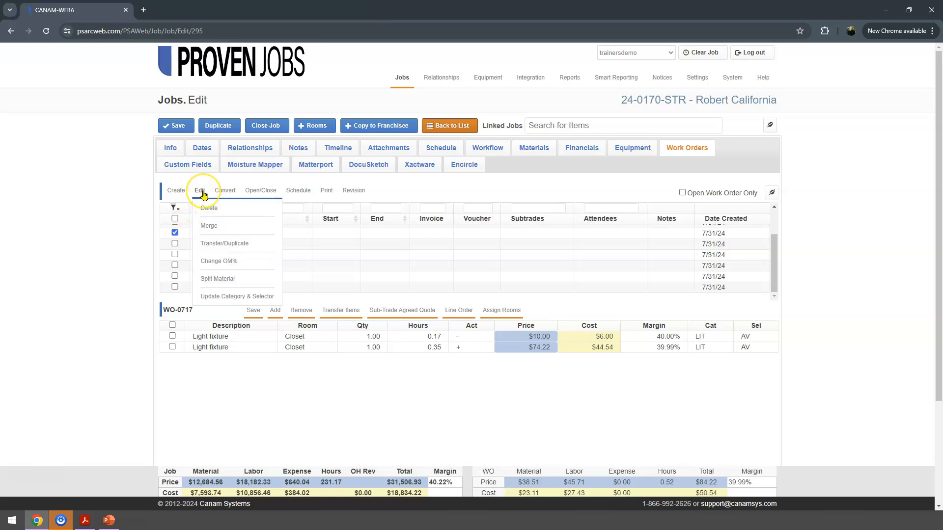
pyautogui.click(212, 279)
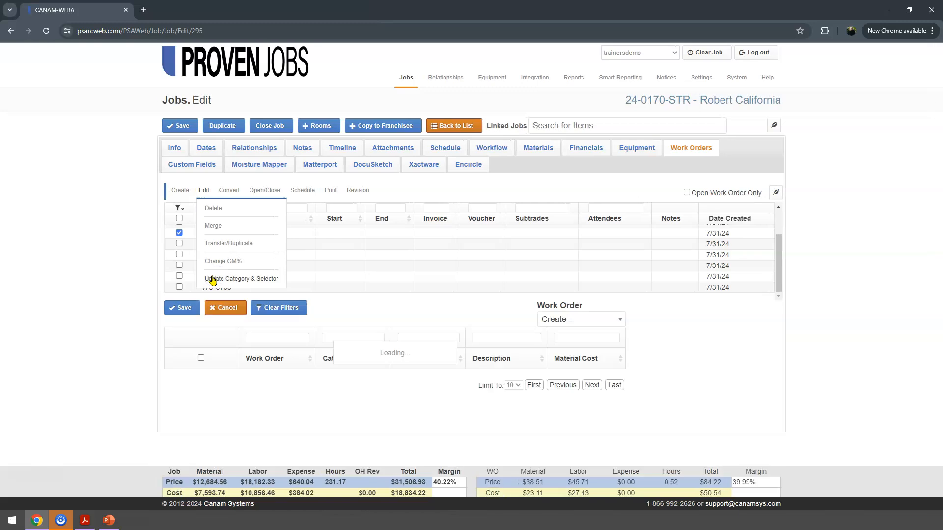
pyautogui.click(375, 300)
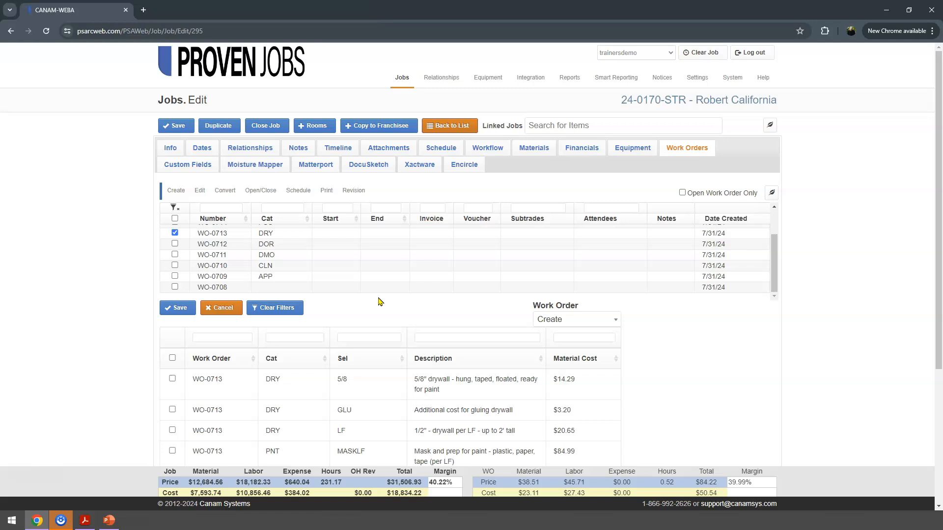
pyautogui.scroll(-3, 378, 302)
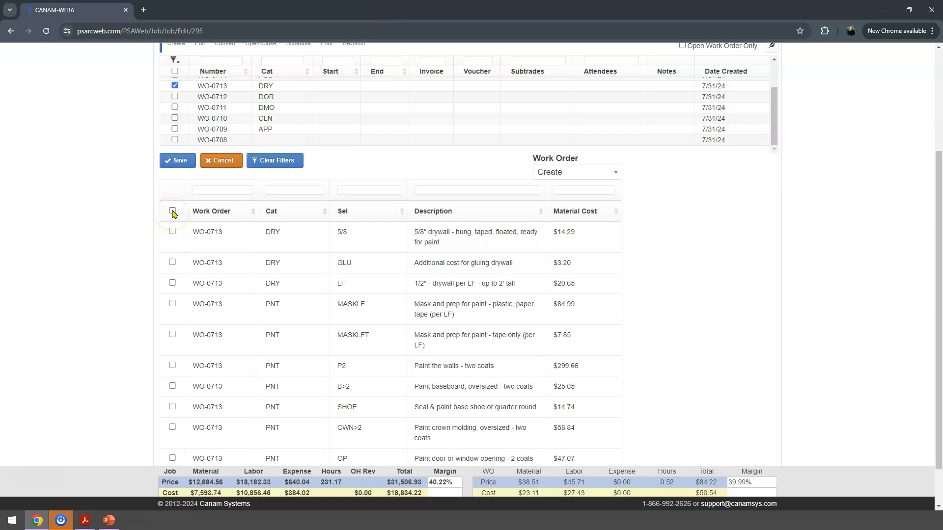
pyautogui.click(172, 211)
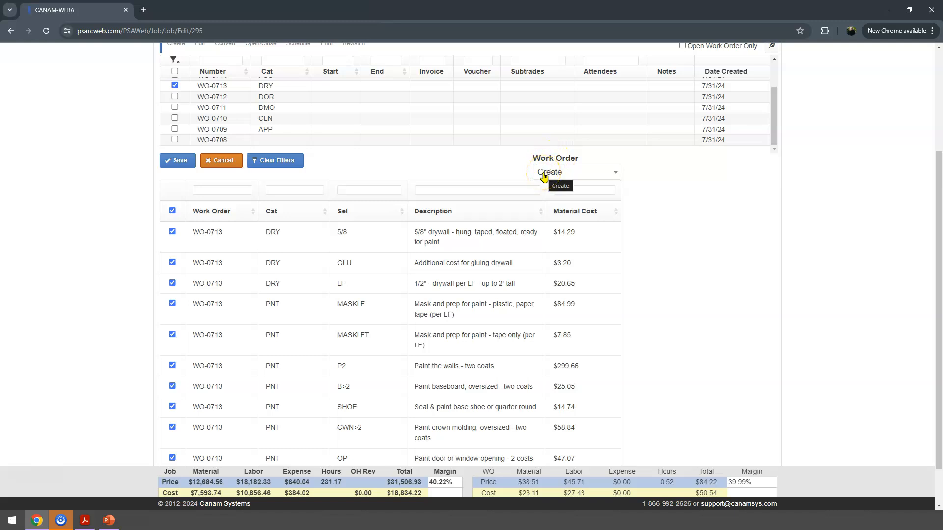
pyautogui.click(615, 173)
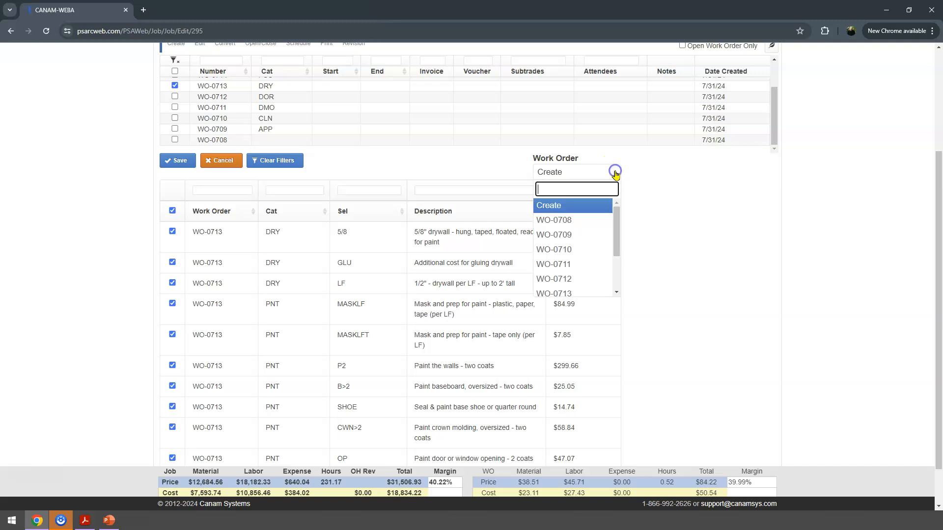
pyautogui.click(571, 205)
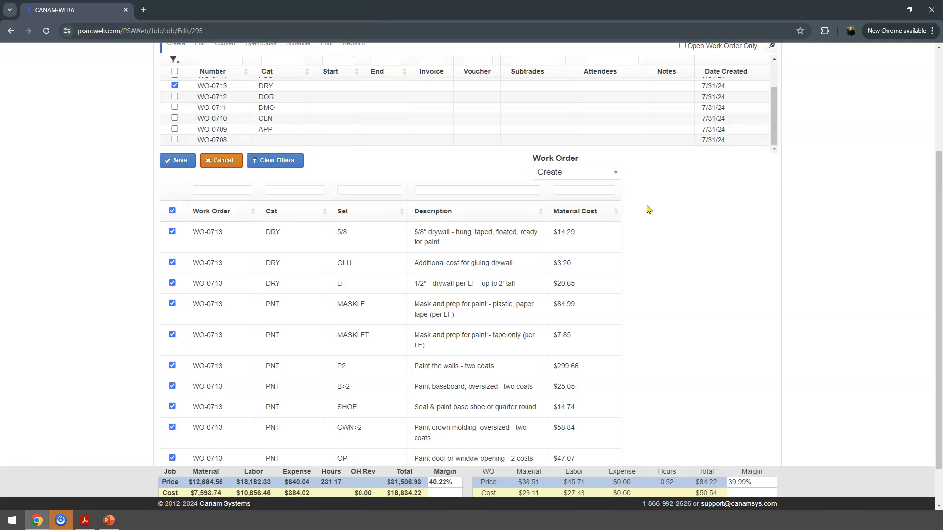
pyautogui.click(176, 165)
pyautogui.click(176, 166)
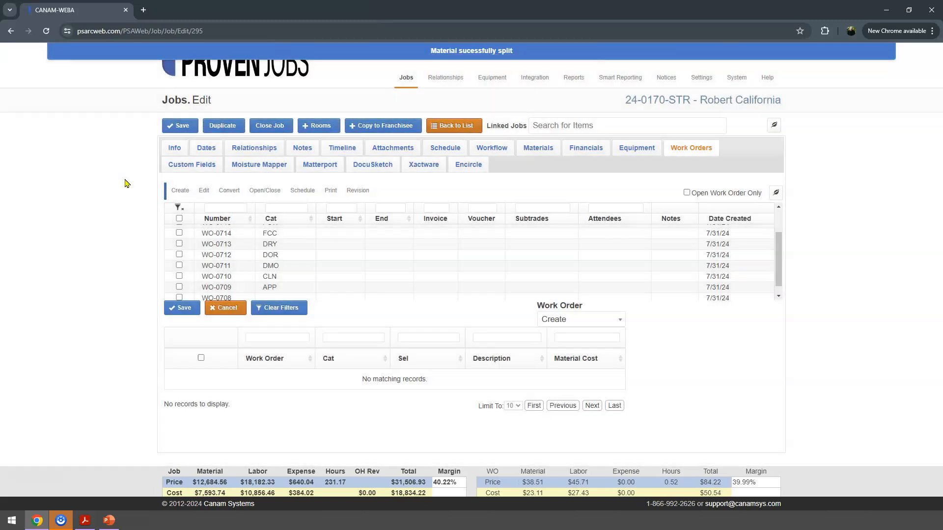
pyautogui.click(125, 175)
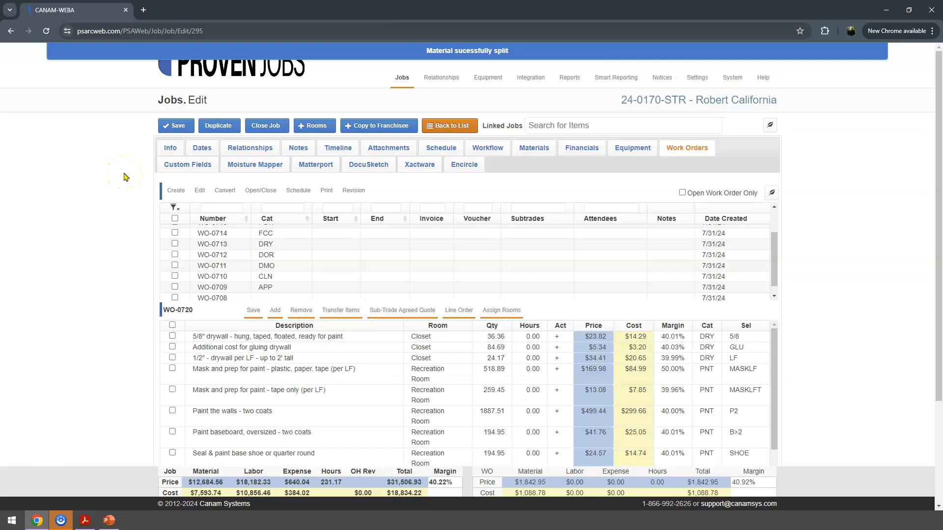
# - Review the material and labor totals of the new drywall material work order and of WO-0713
pyautogui.scroll(3, 302, 269)
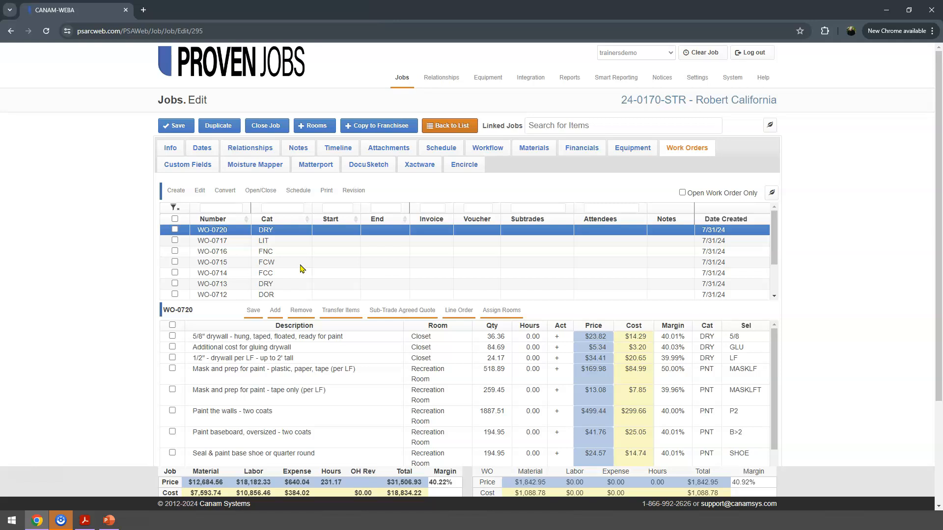
pyautogui.click(285, 233)
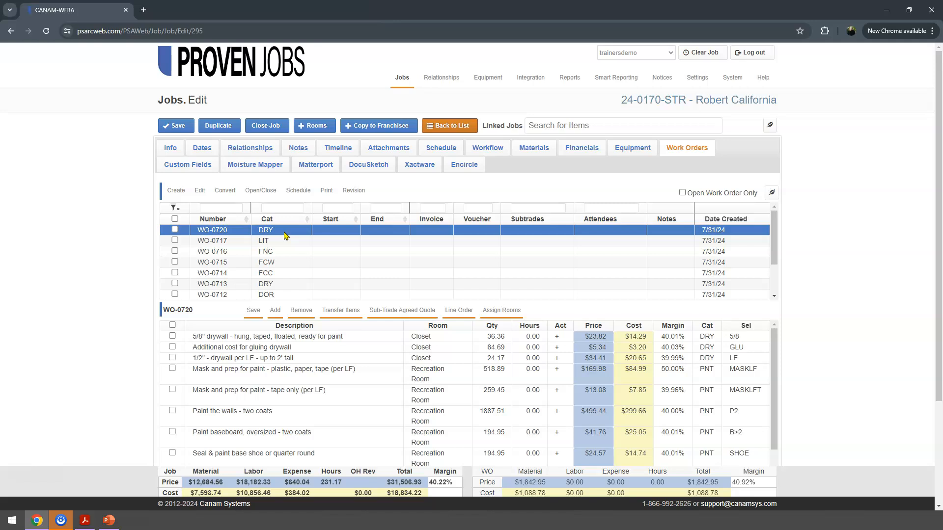
pyautogui.click(494, 471)
pyautogui.click(276, 285)
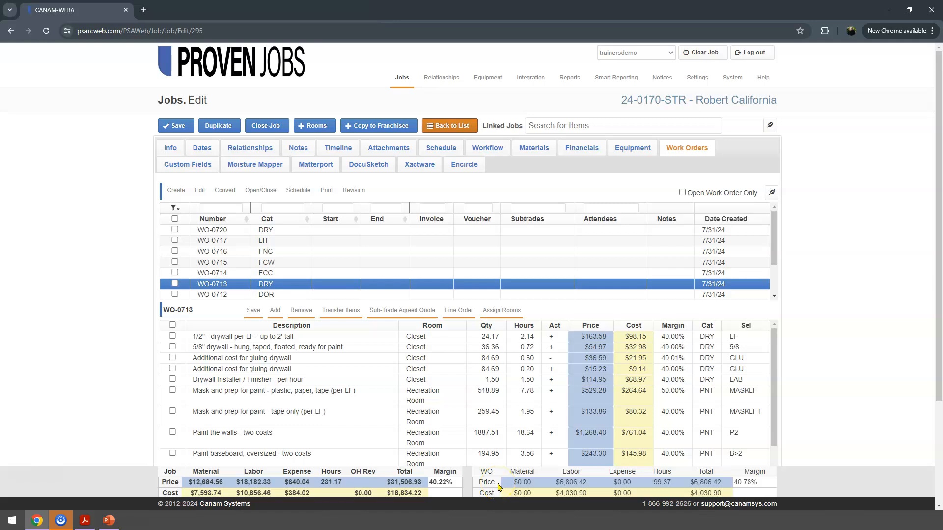
pyautogui.click(555, 490)
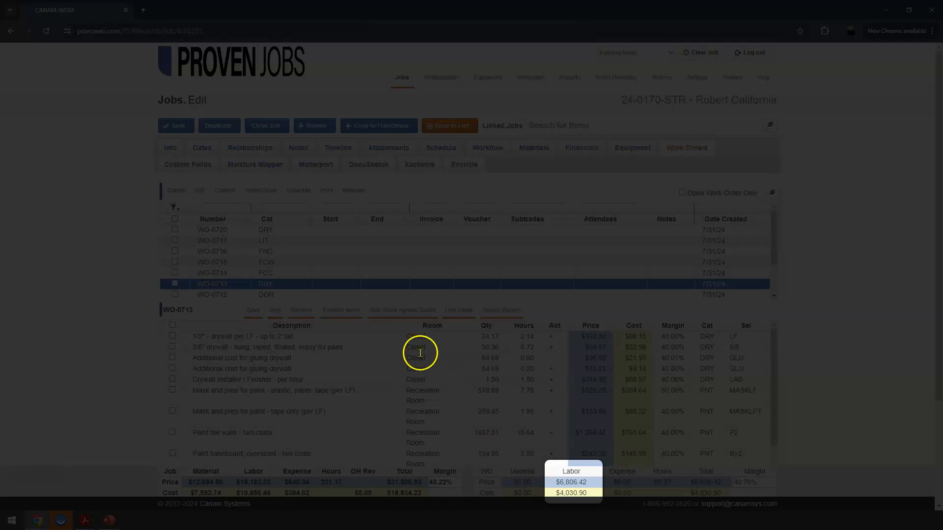
# - Change the number of drywall work order WO-0713 to "WO-0713 LAB-DRY" and save it
pyautogui.click(283, 278)
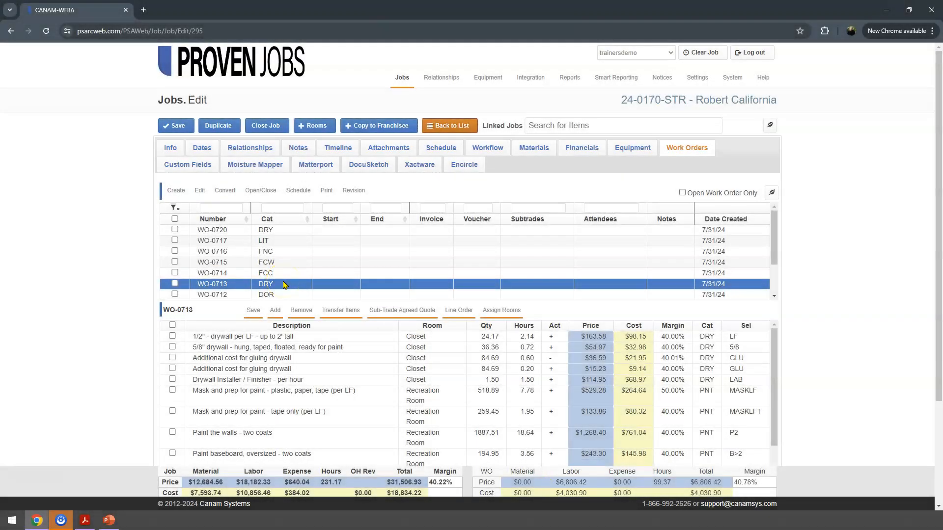
pyautogui.click(281, 285)
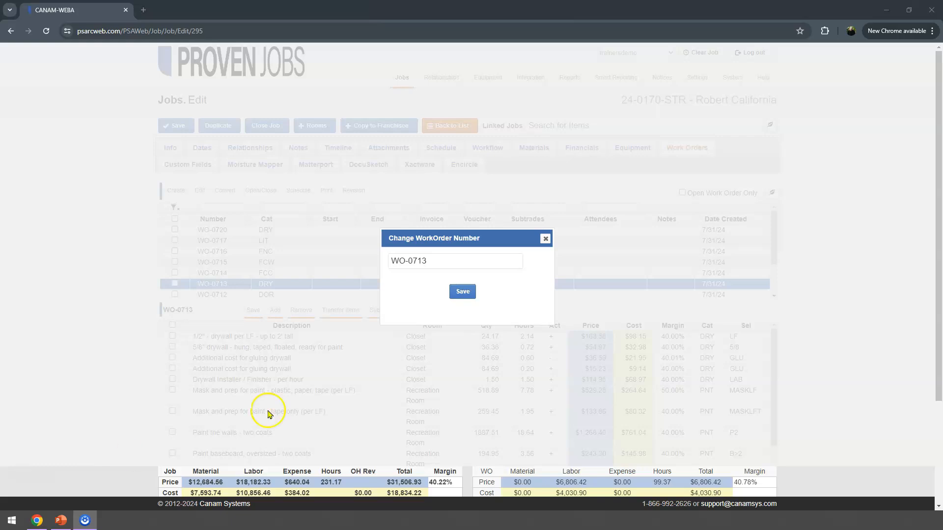
pyautogui.click(438, 260)
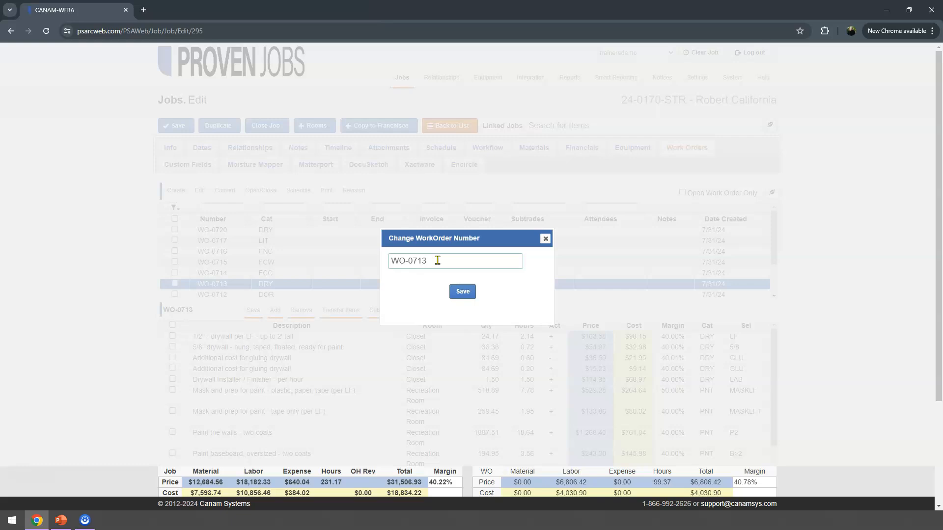
pyautogui.write('LAB - D')
pyautogui.press('BackSpace')
pyautogui.write('-DRY')
pyautogui.click(463, 291)
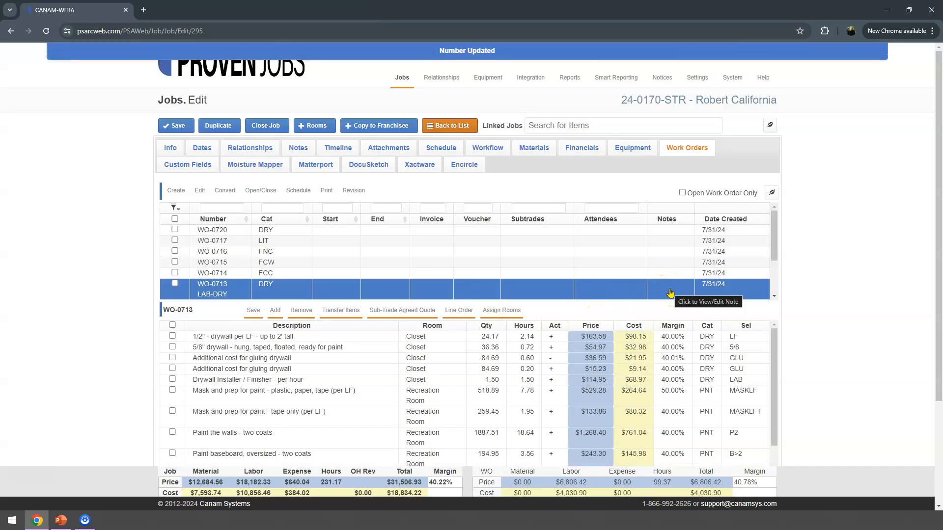
# - Add the note "DRY-LAB" to the WO-0713 labor work order and save it
pyautogui.click(671, 293)
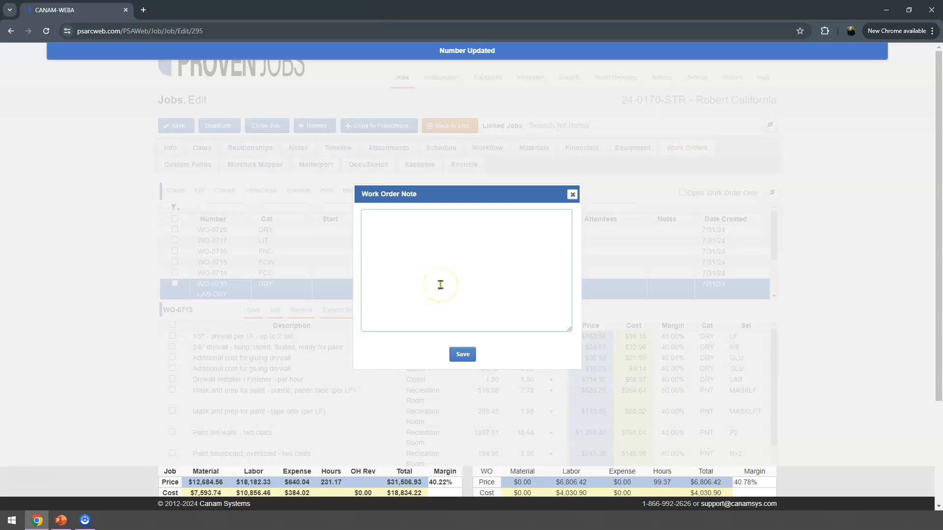
pyautogui.write('DRY-LAB')
pyautogui.click(463, 354)
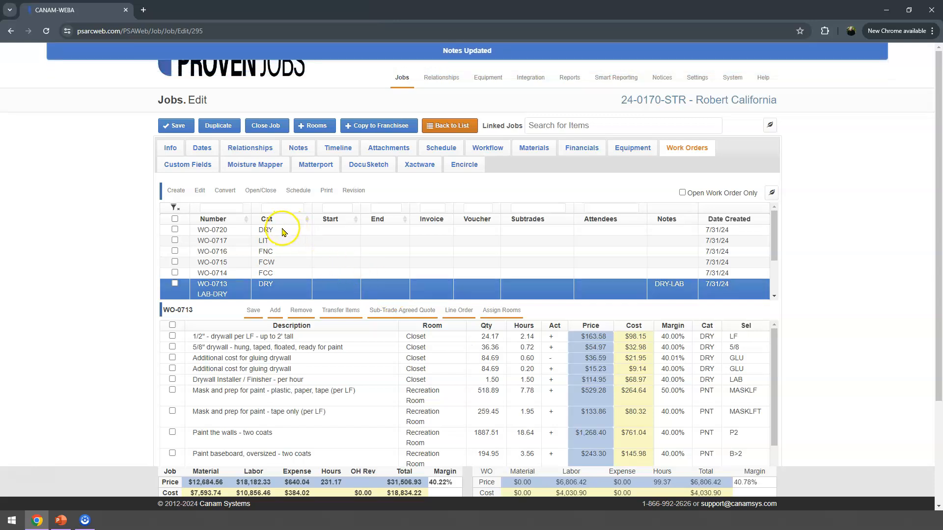
# - Change the number of work order WO-0720 to "WO-0720 MAT-DRY" and save the note "Material Only" on it
pyautogui.click(239, 235)
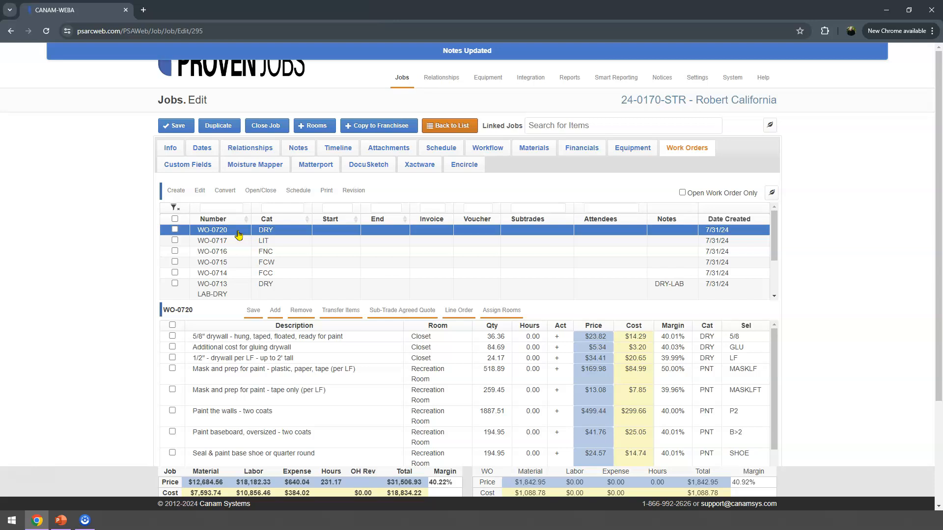
pyautogui.doubleClick(239, 235)
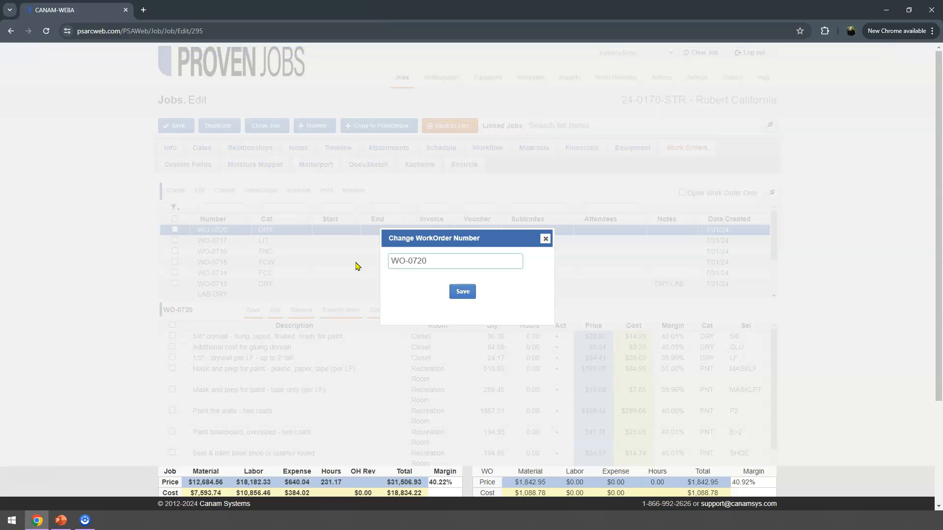
pyautogui.write('MAT-DRY')
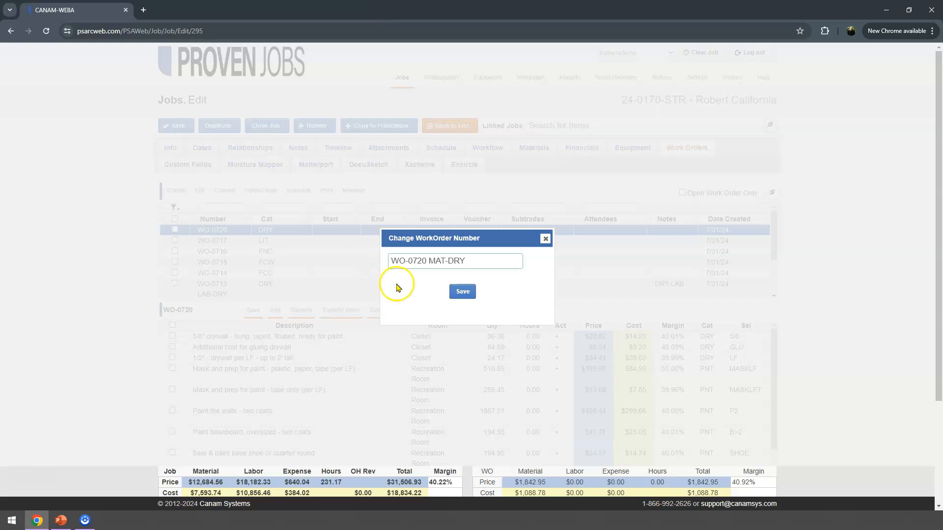
pyautogui.click(462, 291)
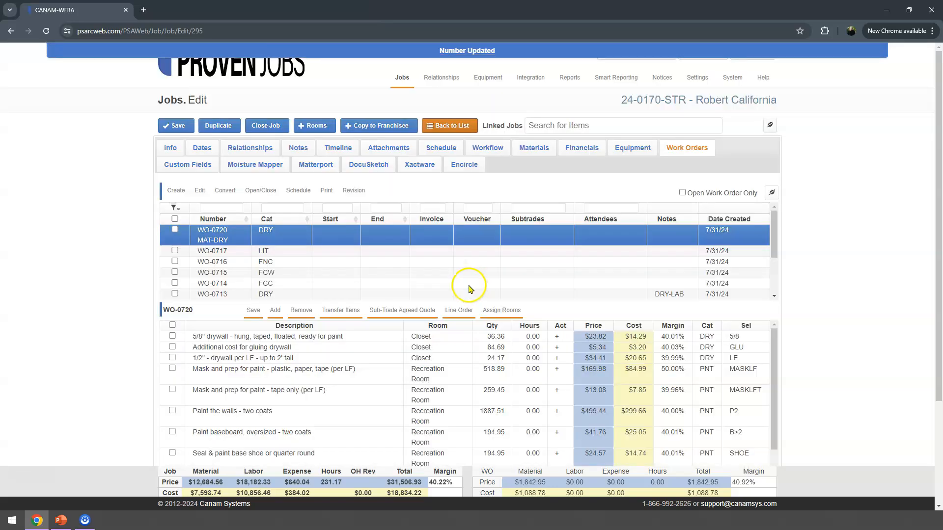
pyautogui.click(670, 231)
pyautogui.write('Material Only')
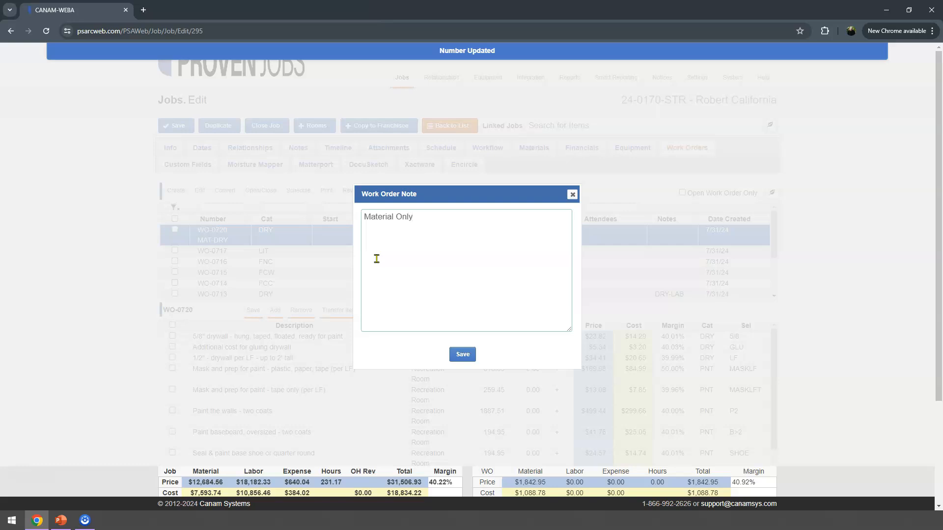
pyautogui.click(458, 354)
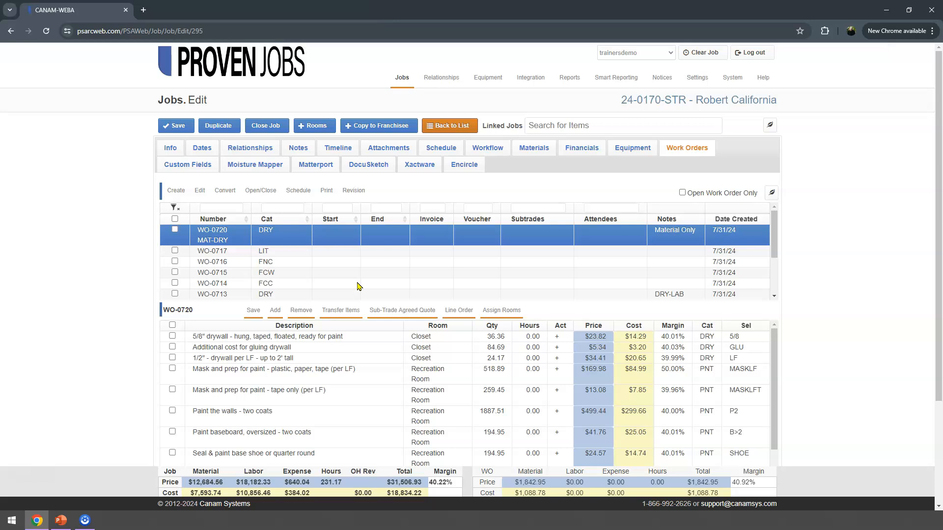
# - Assign L&D Services, LLC as the subtrade of work order WO-0713 LAB-DRY and save the assignment
pyautogui.click(284, 296)
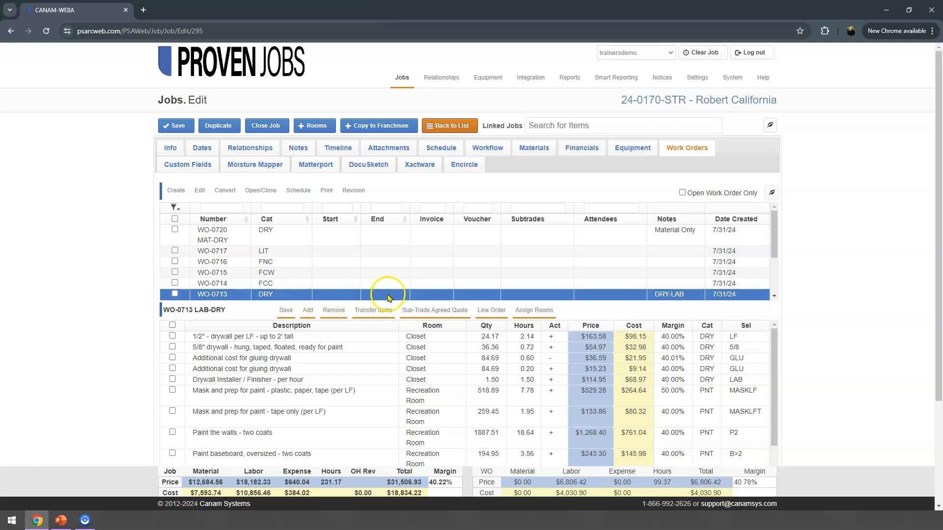
pyautogui.click(514, 299)
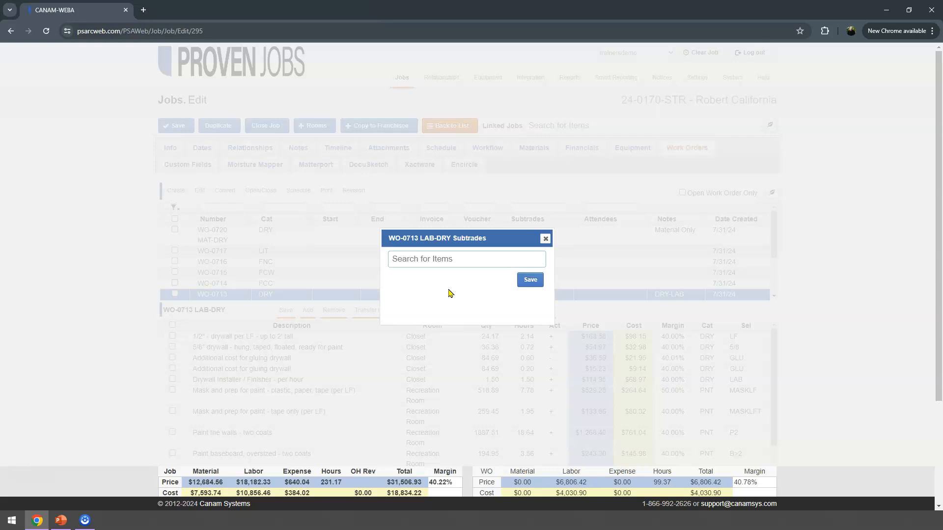
pyautogui.write('Dr')
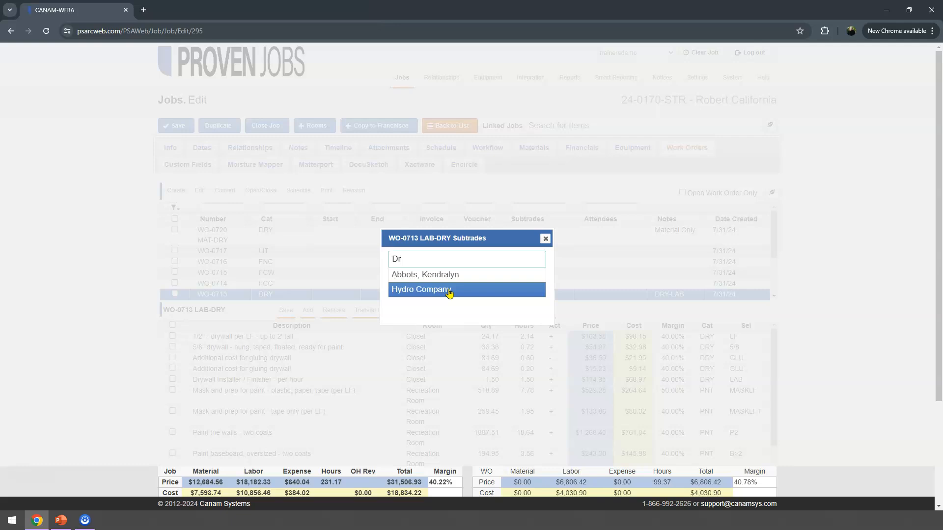
pyautogui.write('y')
pyautogui.press('BackSpace')
pyautogui.press('BackSpace')
pyautogui.press('BackSpace')
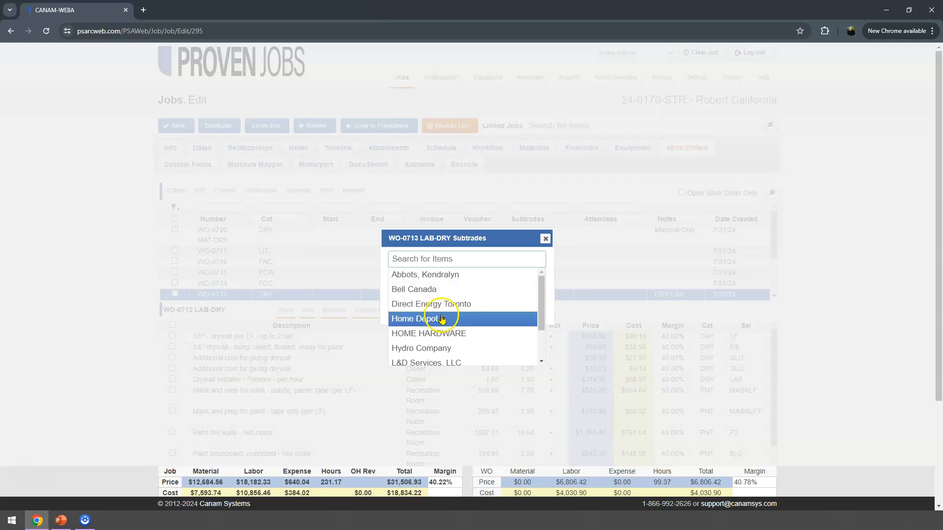
pyautogui.click(450, 362)
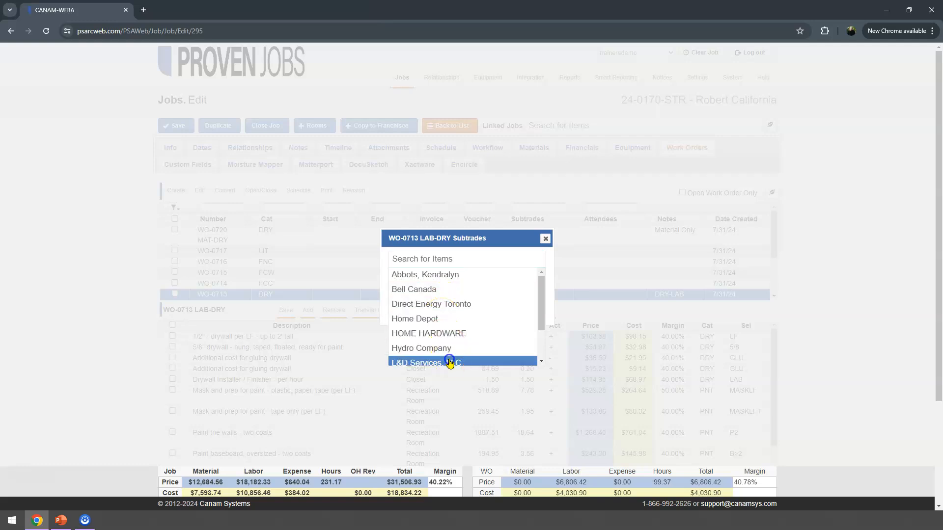
pyautogui.click(449, 362)
pyautogui.click(534, 294)
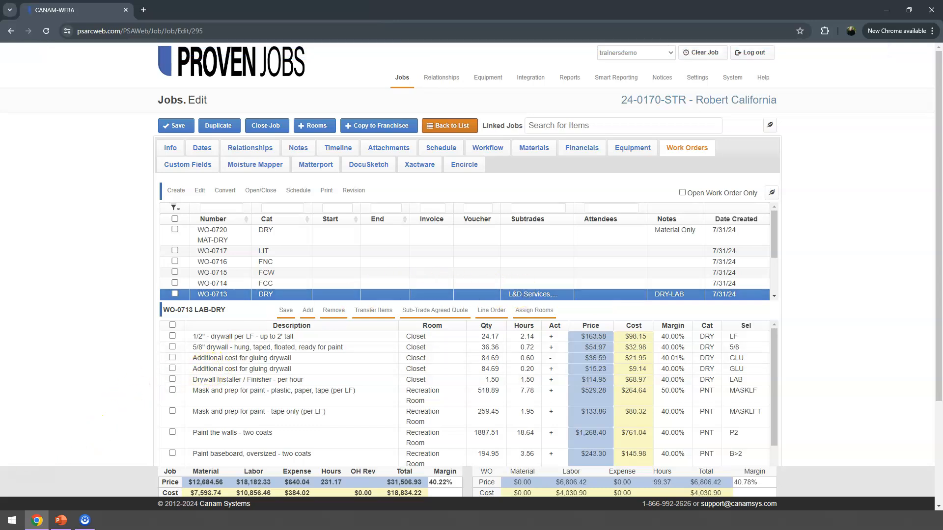
# - Apply a sub-trade agreed quote of 3500 to work order WO-0713 LAB-DRY and confirm adding it
pyautogui.click(73, 415)
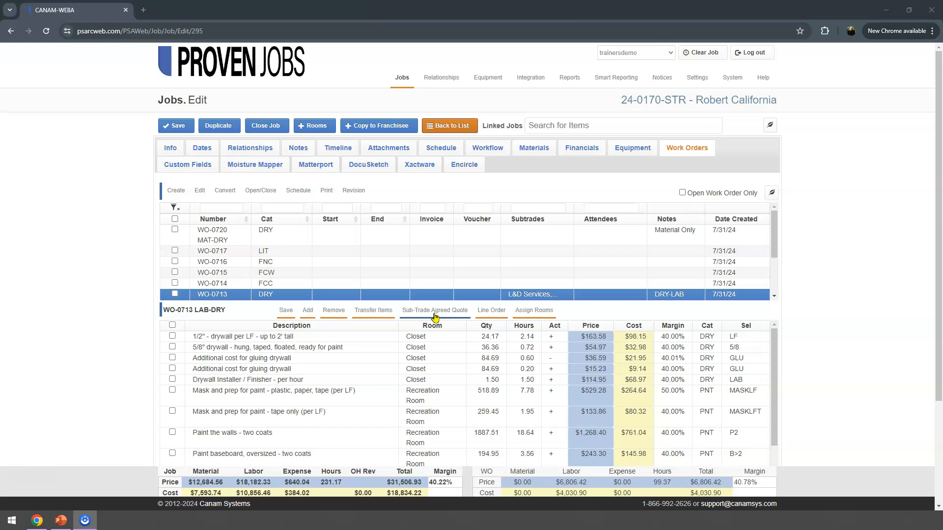
pyautogui.click(432, 297)
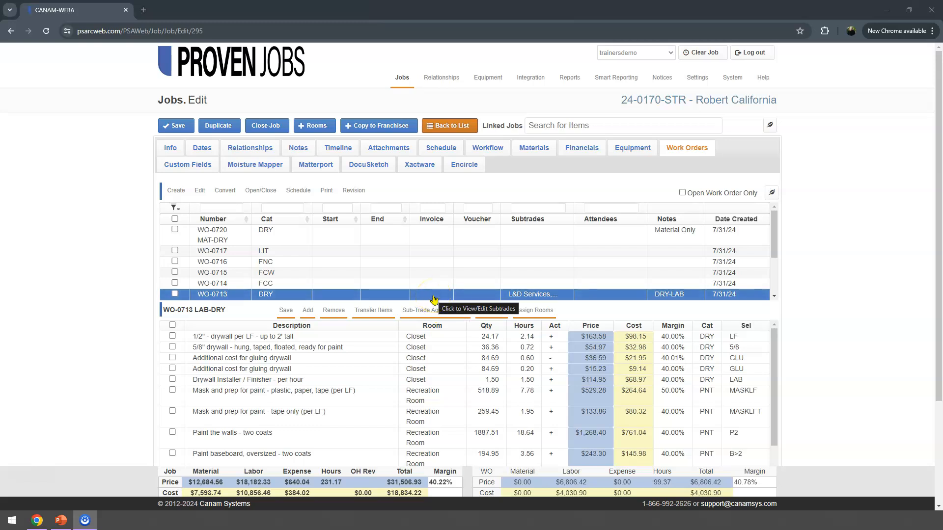
pyautogui.click(432, 310)
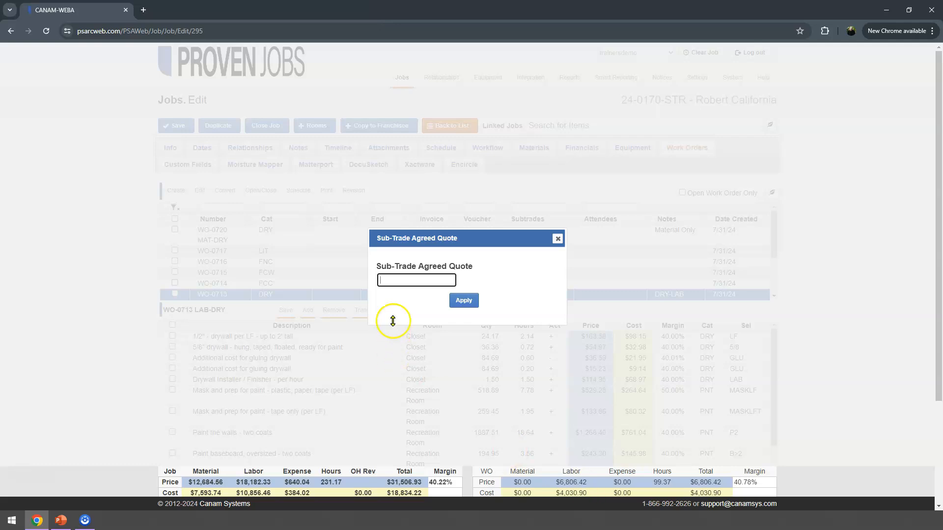
pyautogui.click(391, 282)
pyautogui.write('3500')
pyautogui.click(462, 300)
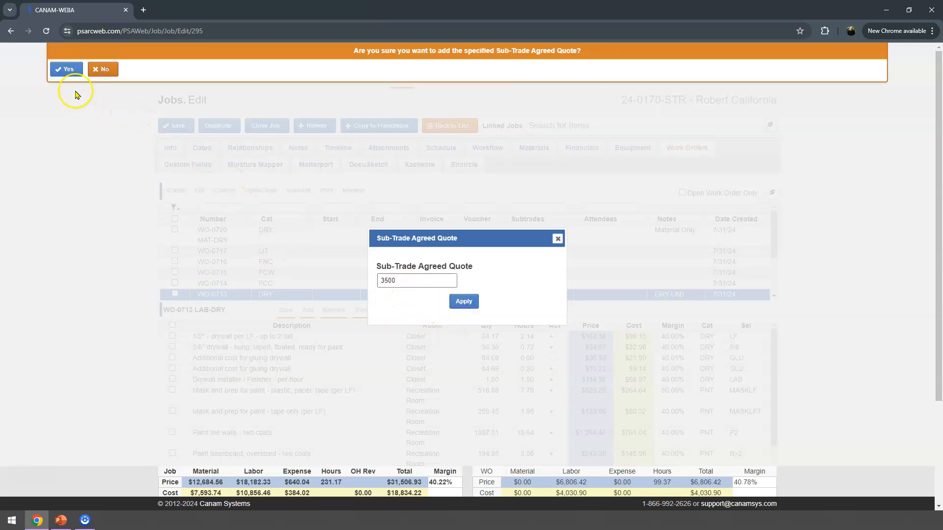
pyautogui.click(64, 71)
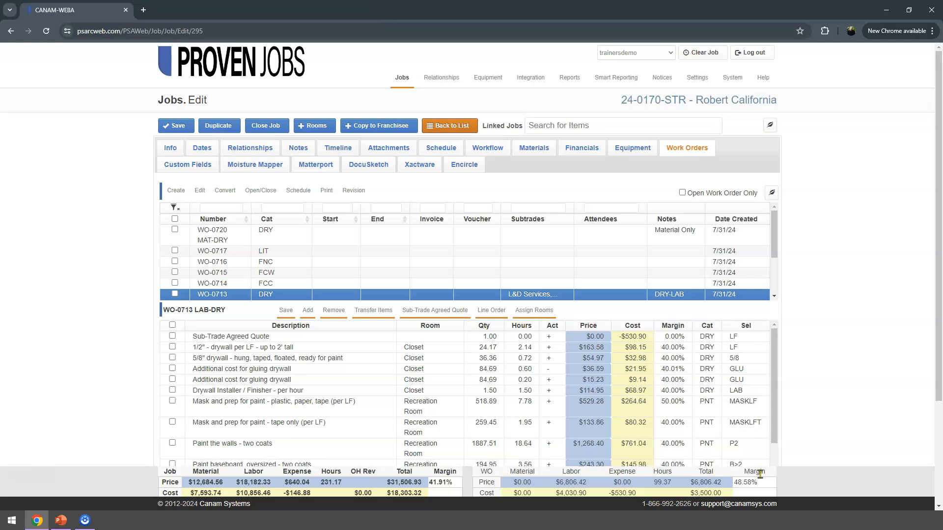
# - Remove the Sub-Trade Agreed Quote line item from work order WO-0713 LAB-DRY and save the work order
pyautogui.click(591, 436)
pyautogui.click(173, 336)
pyautogui.click(336, 314)
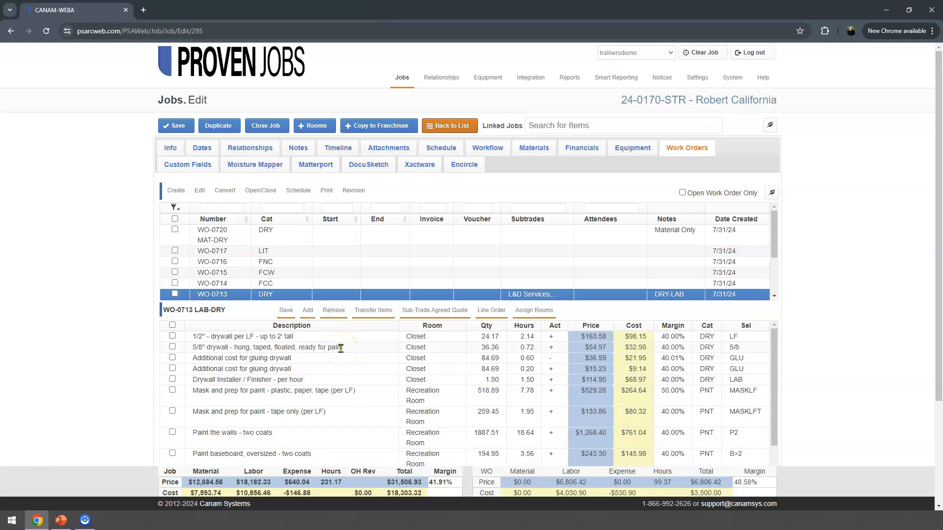
pyautogui.click(275, 311)
# - Go back to the job list, open the work orders of job 24-0191-STR, and create a new work order there
pyautogui.click(441, 127)
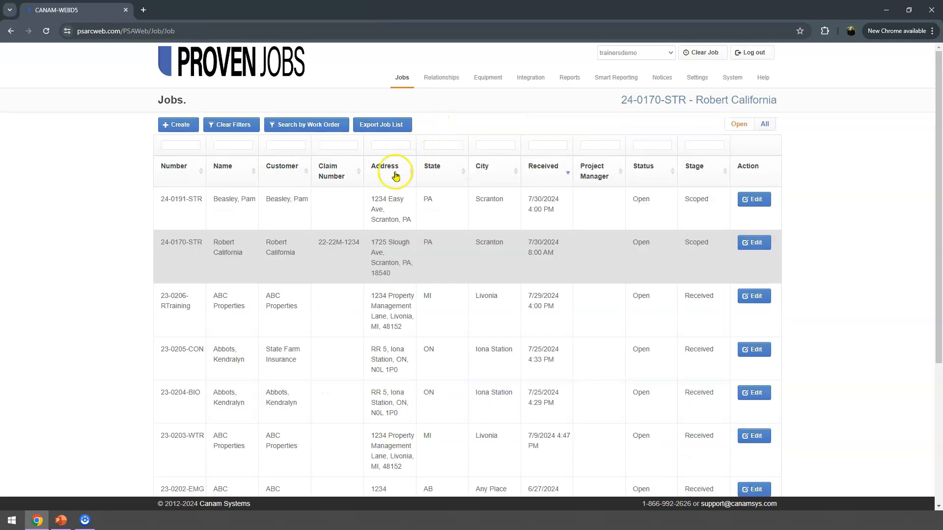
pyautogui.click(749, 200)
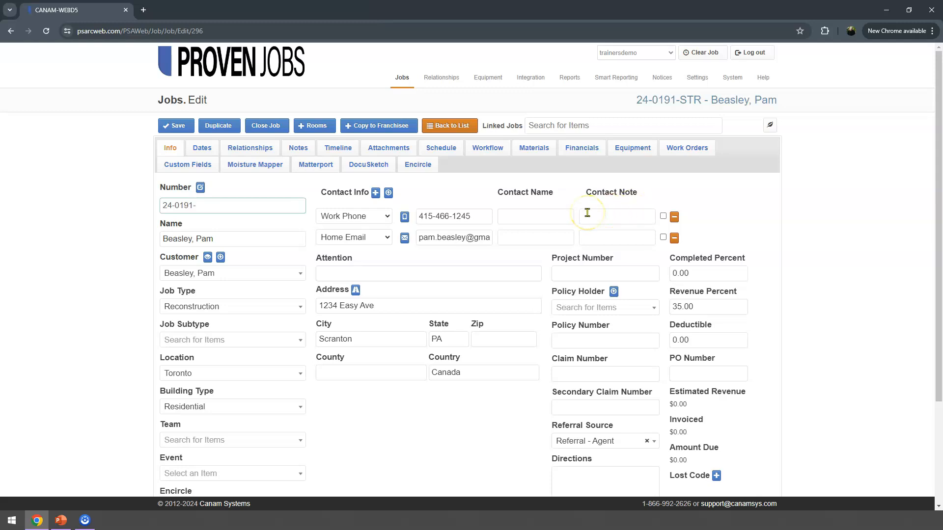
pyautogui.click(690, 148)
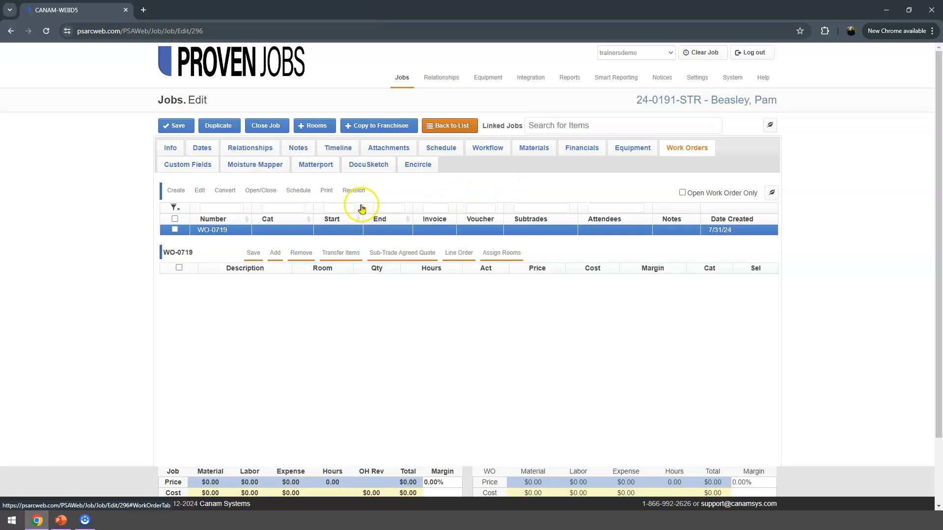
pyautogui.click(178, 193)
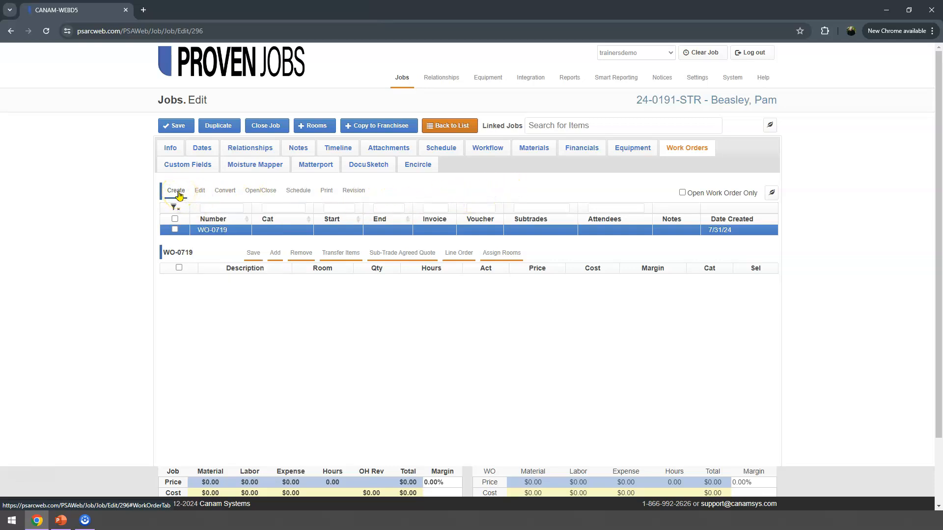
pyautogui.click(178, 193)
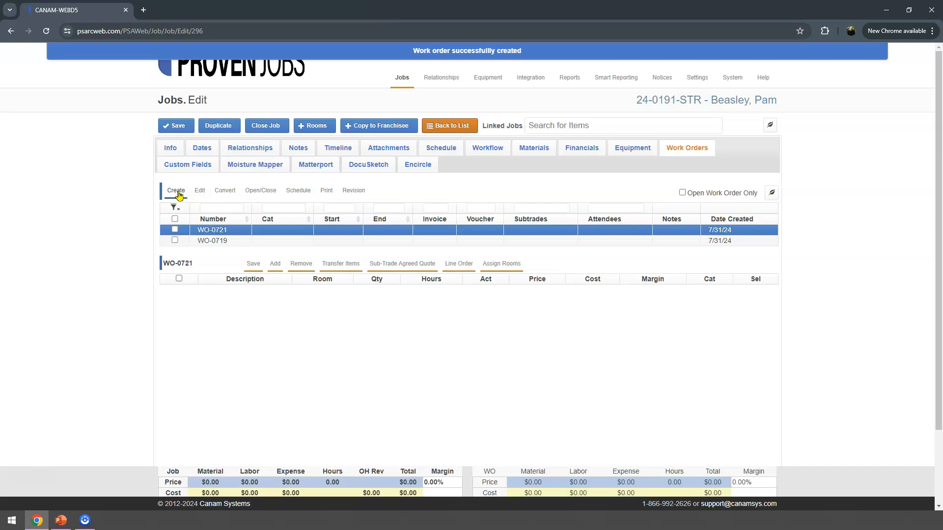
# - Add a line item to work order WO-0719 and enter "Estimated Revenue" as its description
pyautogui.click(259, 241)
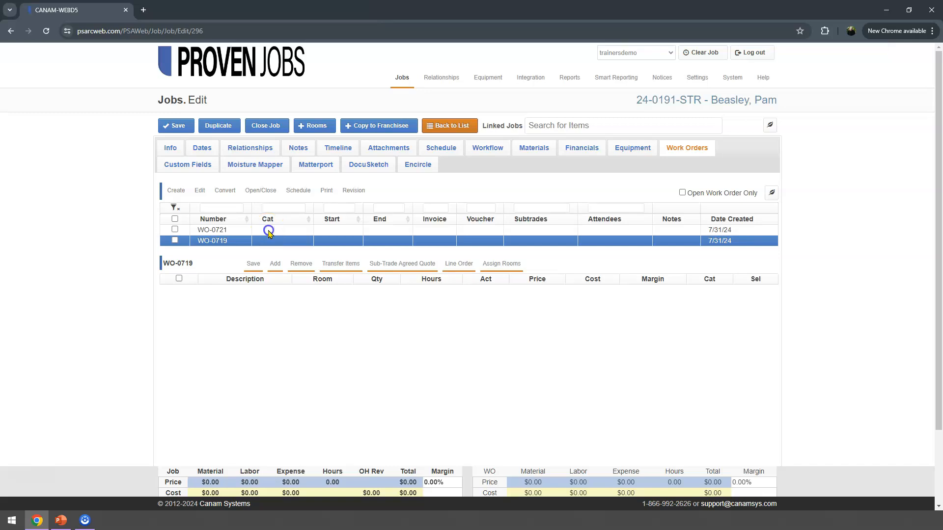
pyautogui.click(268, 230)
pyautogui.click(268, 242)
pyautogui.click(274, 268)
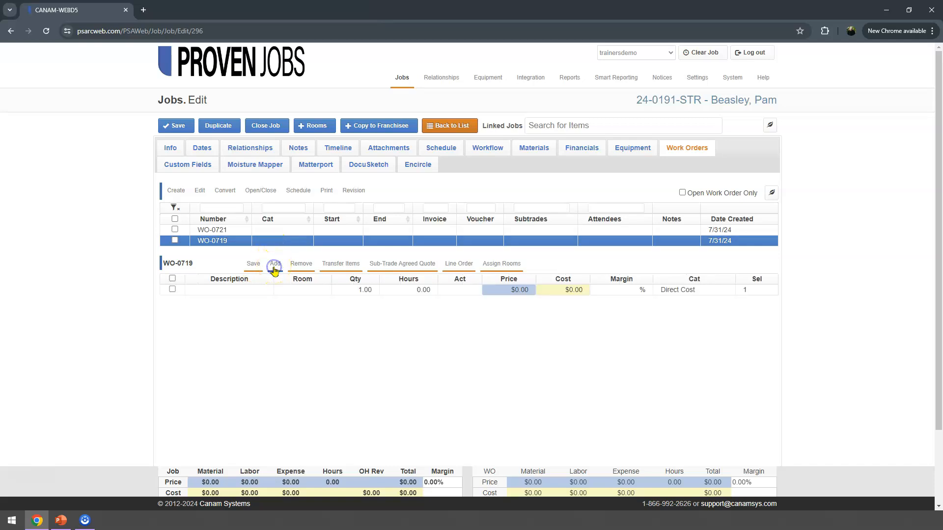
pyautogui.click(258, 292)
pyautogui.doubleClick(257, 292)
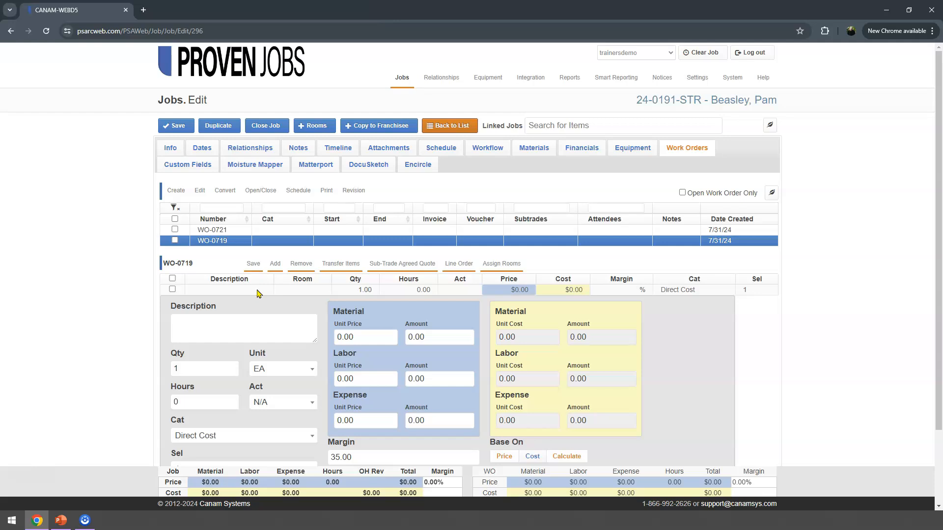
pyautogui.click(218, 325)
pyautogui.write('Estimate')
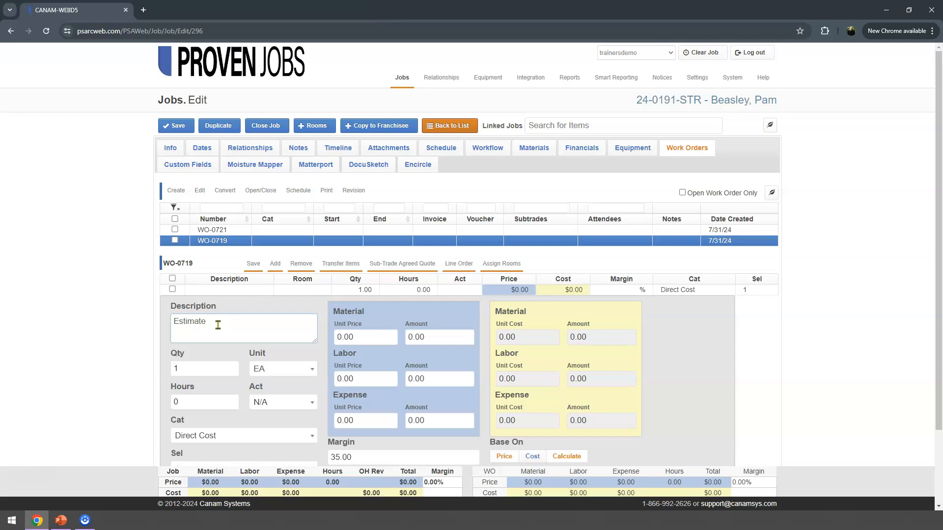
pyautogui.write('d Revenue')
# - Set the Estimated Revenue line item's unit prices to 5000 for material, 10000 for labor and 100 for expense
pyautogui.click(361, 336)
pyautogui.doubleClick(339, 337)
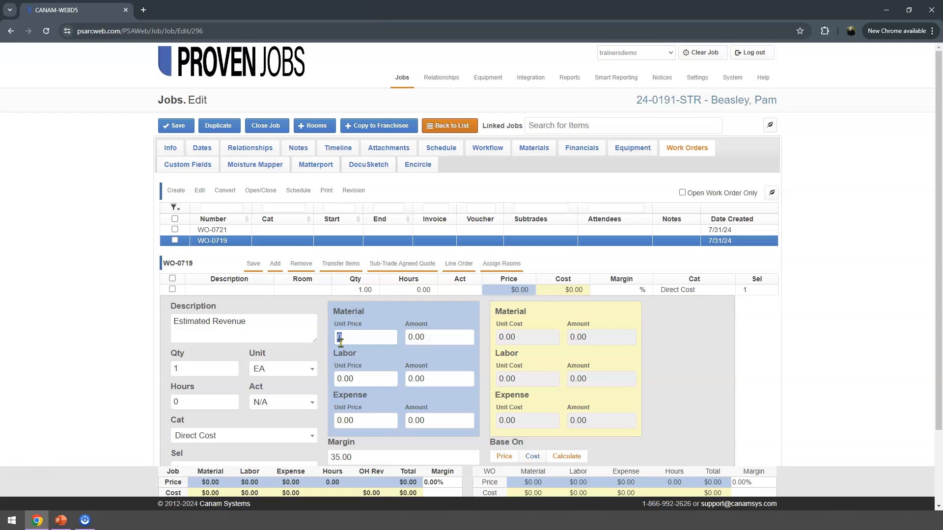
pyautogui.write('5000')
pyautogui.press('Tab')
pyautogui.click(366, 379)
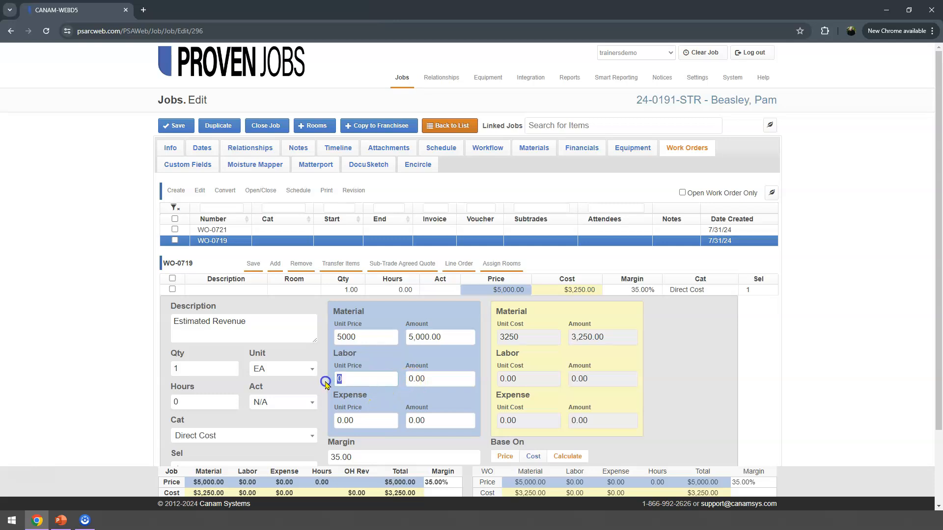
pyautogui.write('10000')
pyautogui.press('Tab')
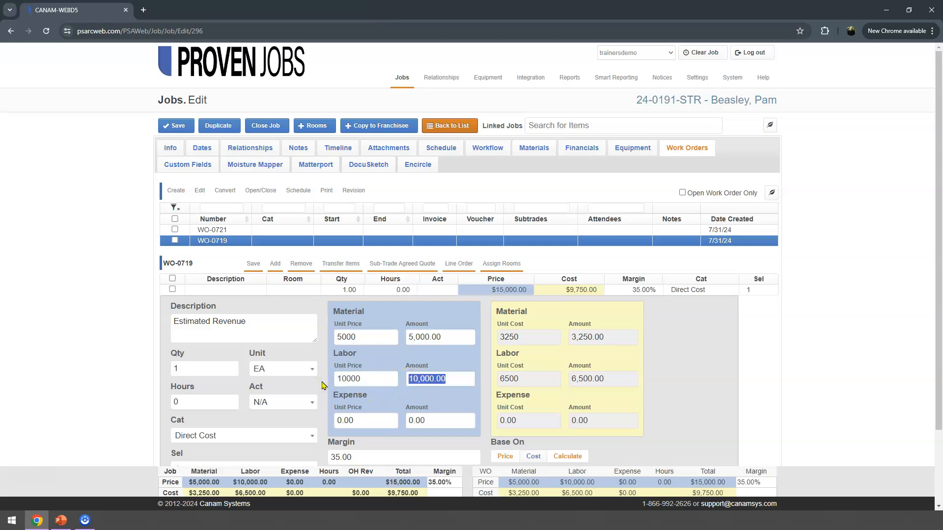
pyautogui.click(370, 420)
pyautogui.press('BackSpace')
pyautogui.moveTo(343, 420); pyautogui.dragTo(336, 421)
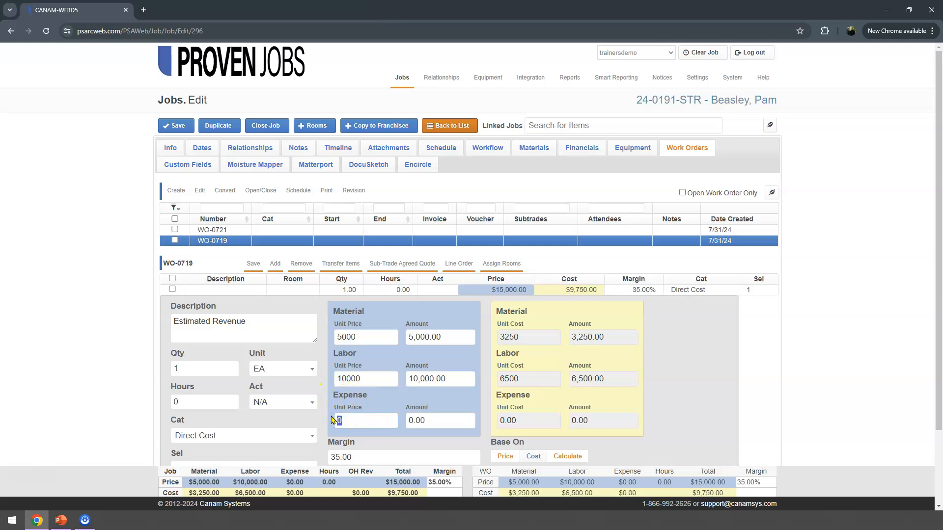
pyautogui.write('100')
pyautogui.press('Tab')
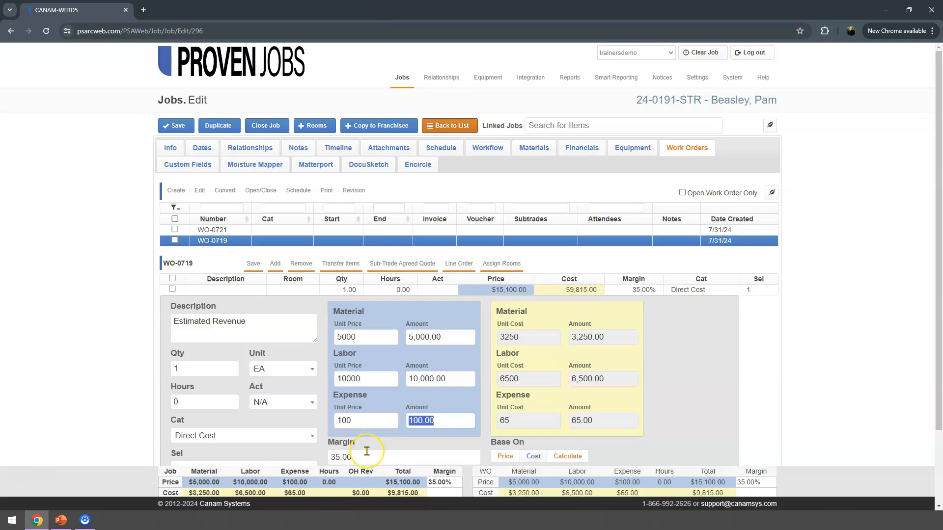
# - Set the Estimated Revenue line item's margin to 40 and save work order WO-0719
pyautogui.moveTo(363, 456); pyautogui.dragTo(320, 456)
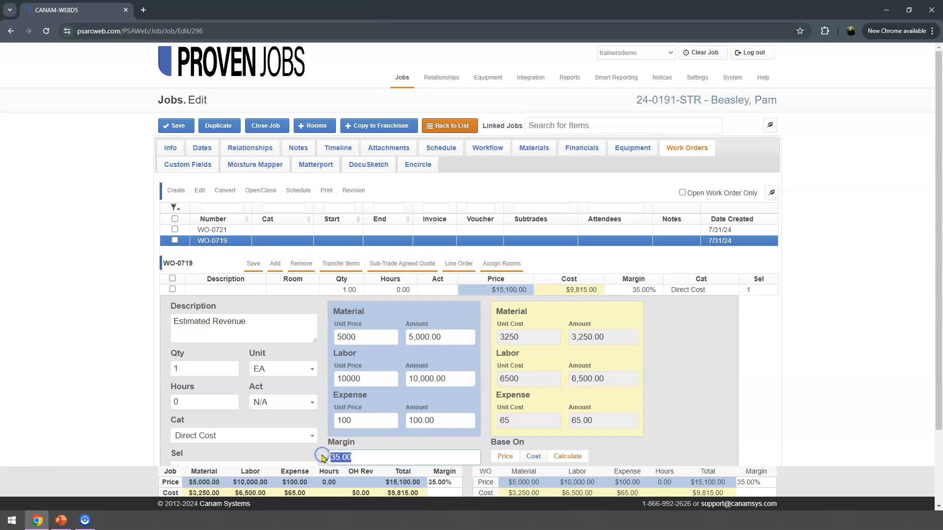
pyautogui.write('40')
pyautogui.press('Tab')
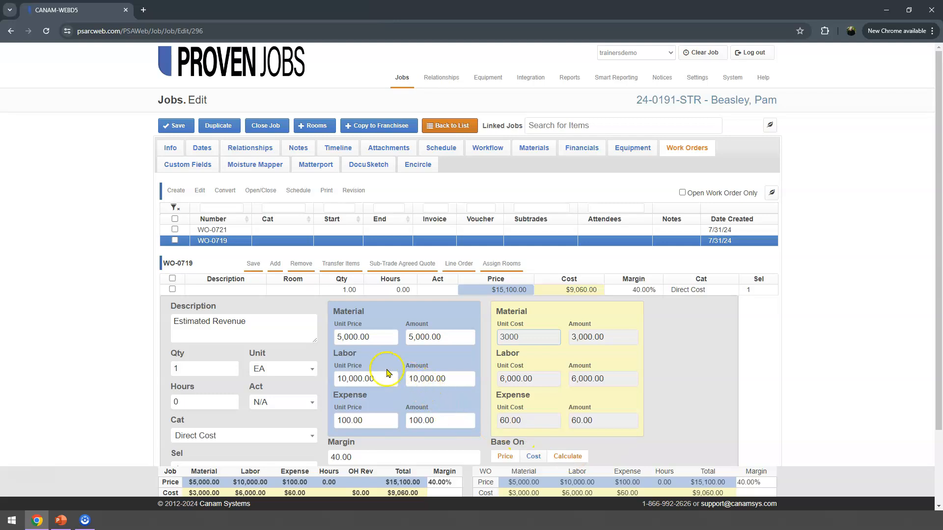
pyautogui.click(251, 267)
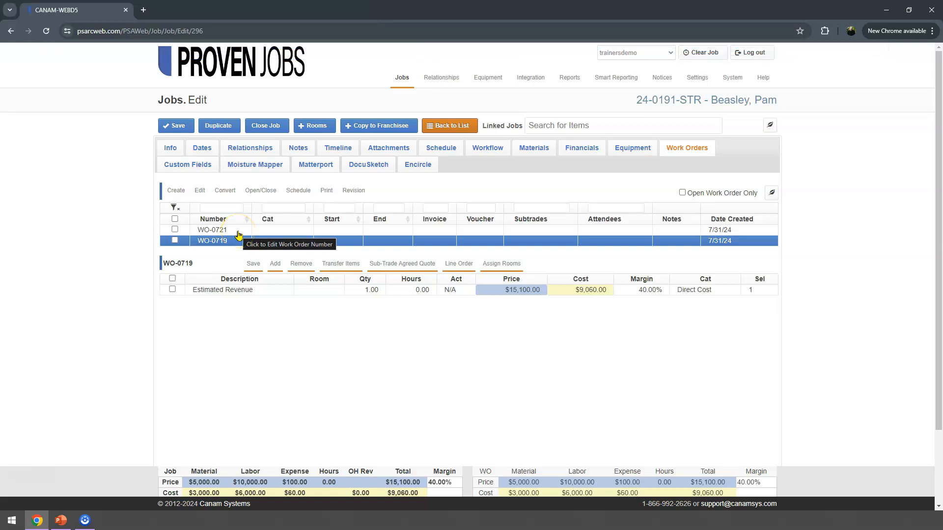
# - Add a line item to work order WO-0721 and enter "Drywall" as its description
pyautogui.click(238, 231)
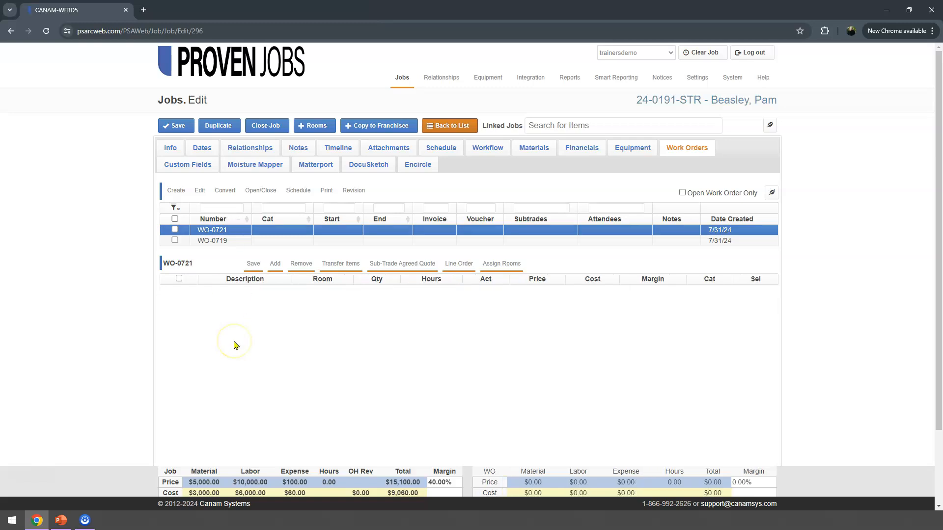
pyautogui.click(275, 267)
pyautogui.click(231, 293)
pyautogui.click(229, 294)
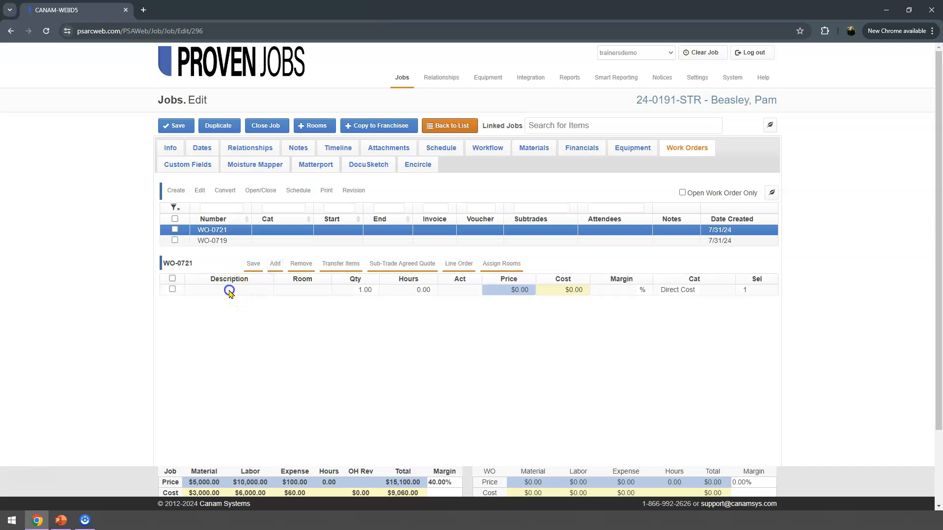
pyautogui.click(210, 329)
pyautogui.write('Drywall')
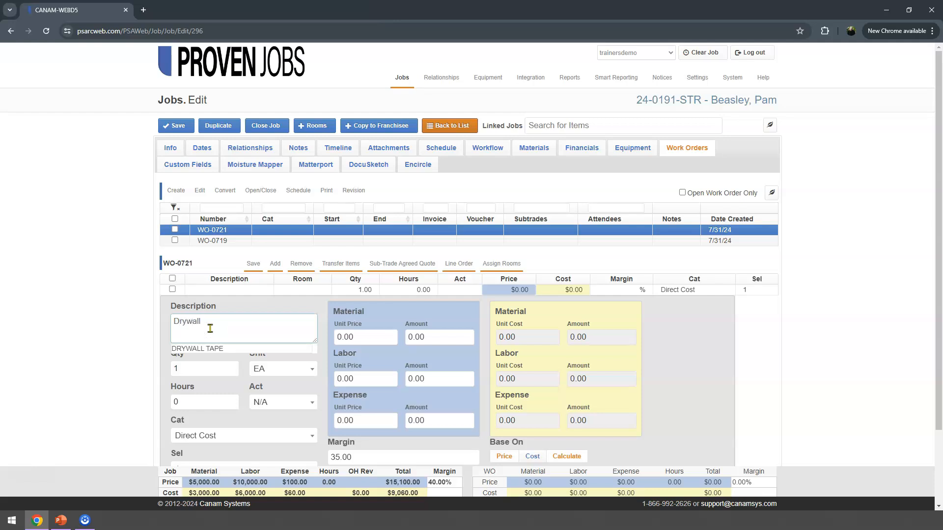
pyautogui.click(215, 327)
# - Set the Drywall line item's material and labor unit prices to 1000 each
pyautogui.click(361, 338)
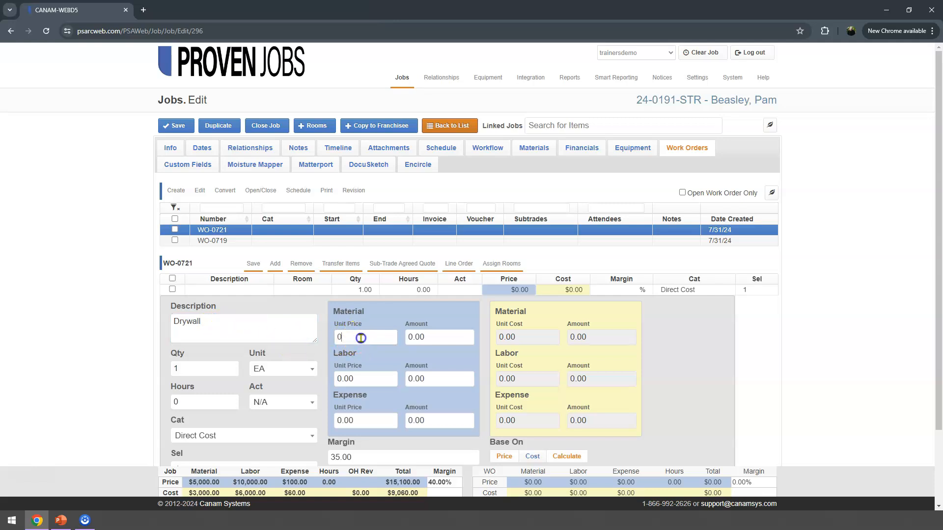
pyautogui.doubleClick(361, 338)
pyautogui.write('1000')
pyautogui.press('Tab')
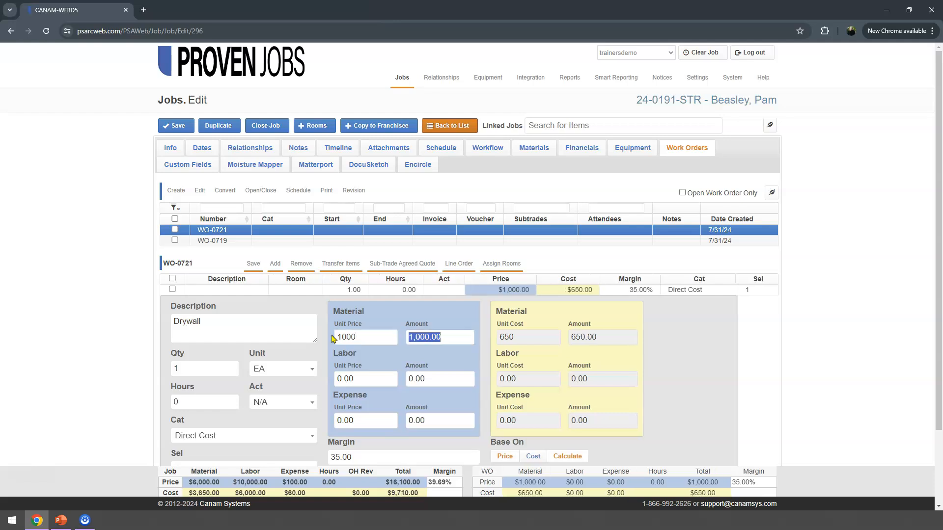
pyautogui.click(359, 380)
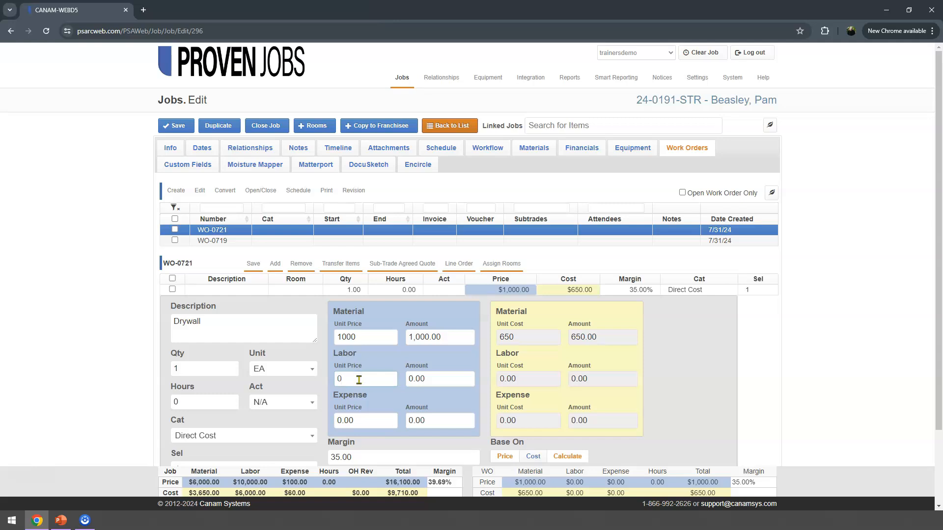
pyautogui.press('BackSpace')
pyautogui.write('1000')
pyautogui.press('Tab')
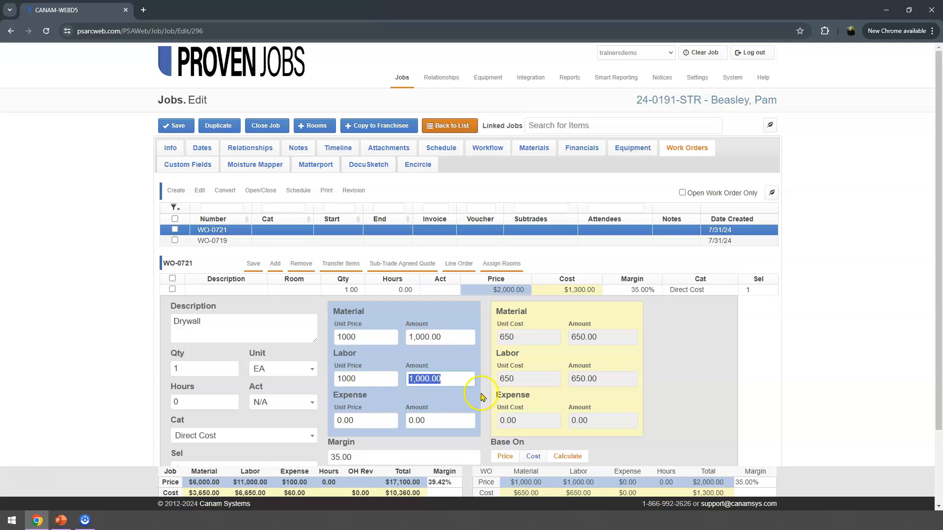
# - Set the Drywall line item's margin to 40 and save work order WO-0721
pyautogui.click(354, 457)
pyautogui.moveTo(354, 458); pyautogui.dragTo(318, 452)
pyautogui.write('40')
pyautogui.press('Tab')
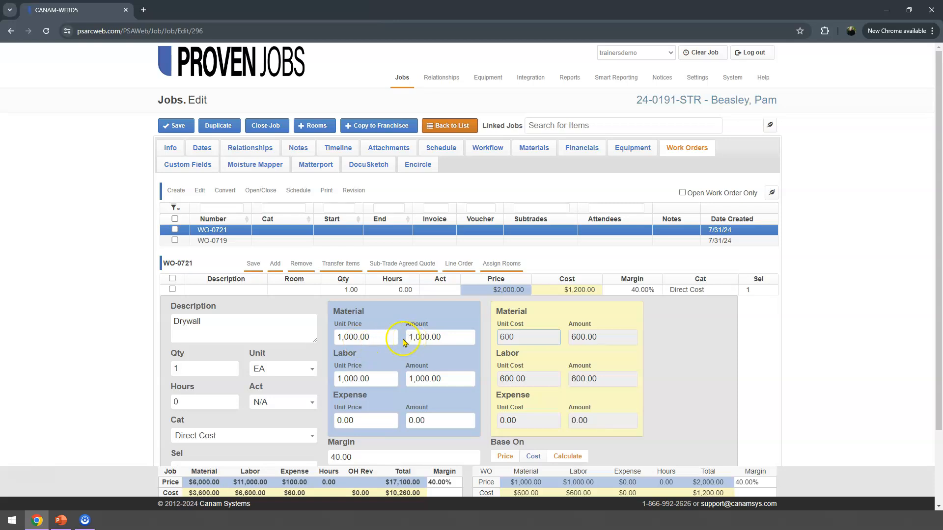
pyautogui.click(311, 370)
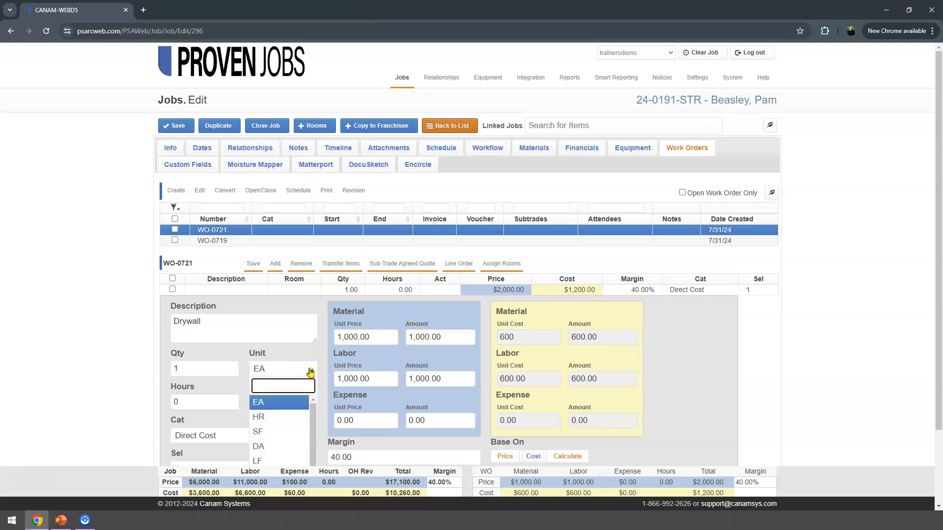
pyautogui.click(310, 370)
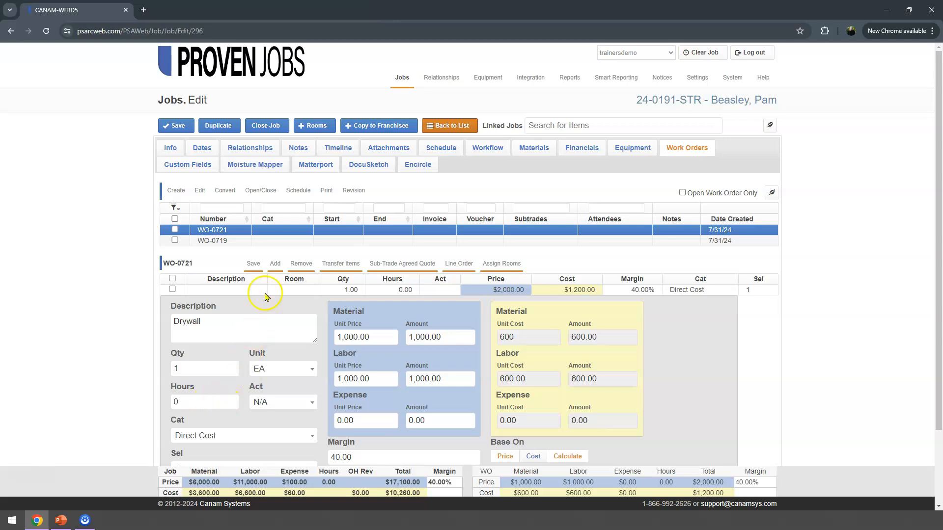
pyautogui.click(254, 268)
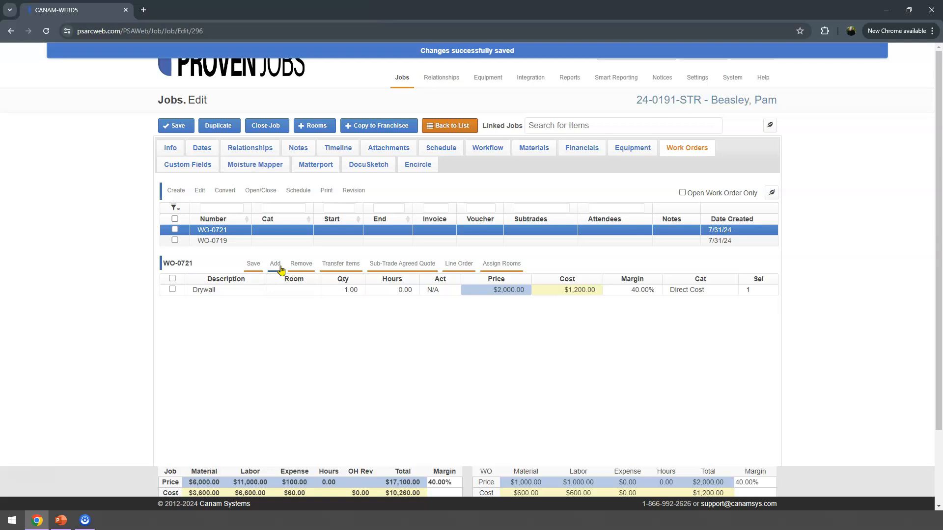
# - Create another work order on the job and add a line item to it described as "Paint"
pyautogui.click(177, 195)
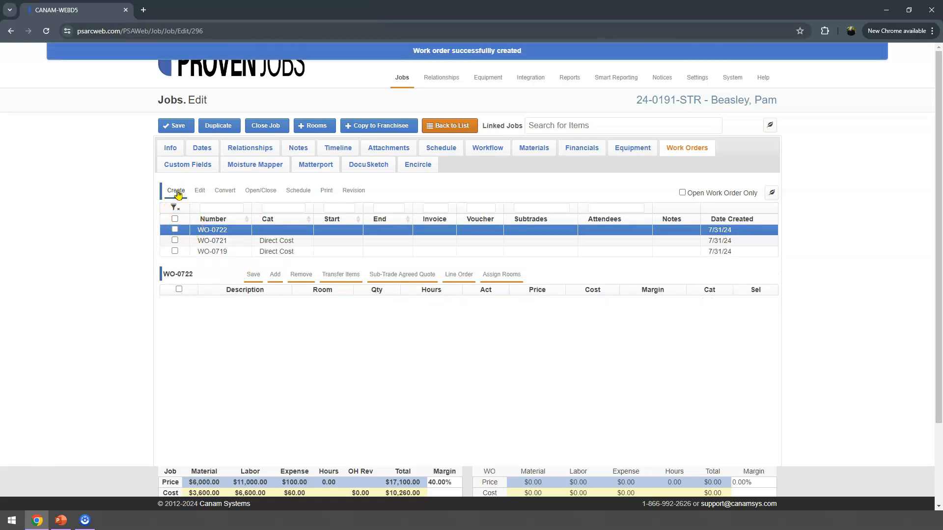
pyautogui.click(276, 243)
pyautogui.click(273, 276)
pyautogui.click(249, 302)
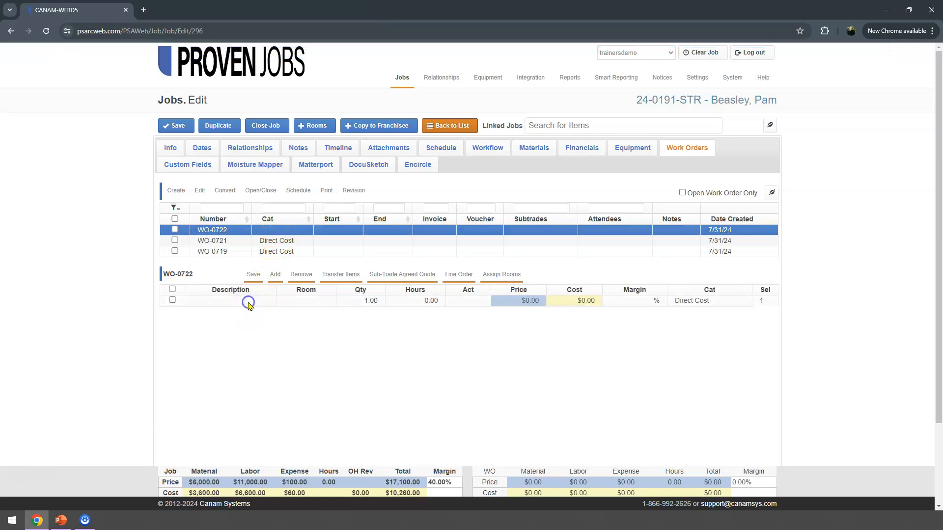
pyautogui.click(230, 345)
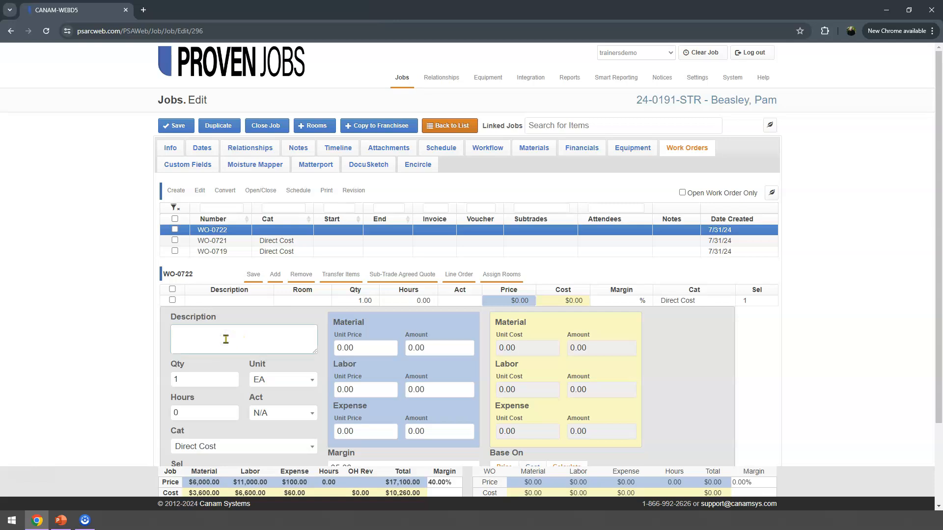
pyautogui.click(226, 339)
pyautogui.write('Paint')
# - Set the Paint line item's unit prices to 1000 for material and 500 for labor, and save the work order
pyautogui.click(362, 350)
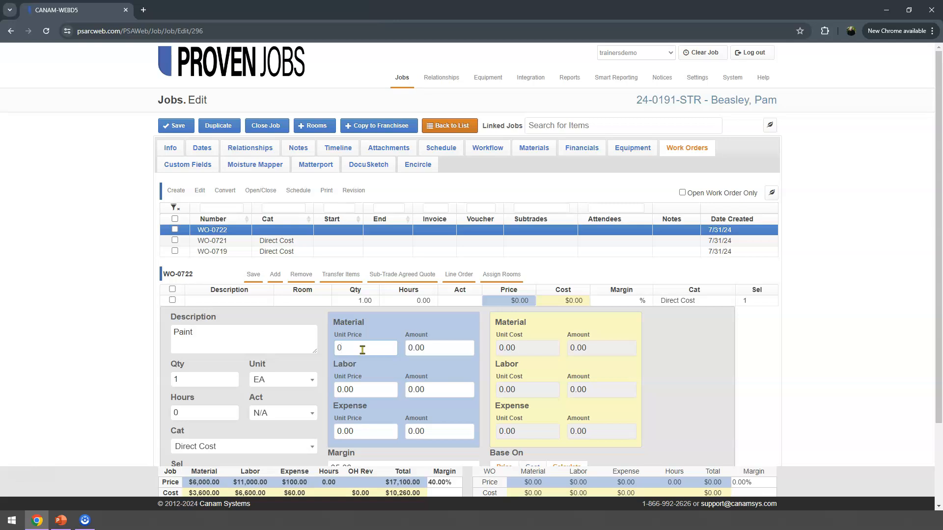
pyautogui.write('1000')
pyautogui.press('Tab')
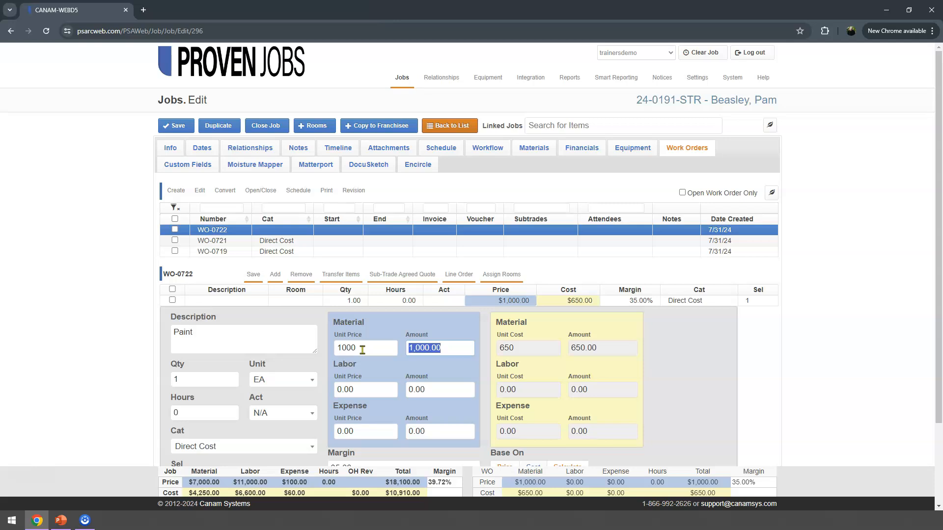
pyautogui.click(362, 390)
pyautogui.write('500')
pyautogui.press('Tab')
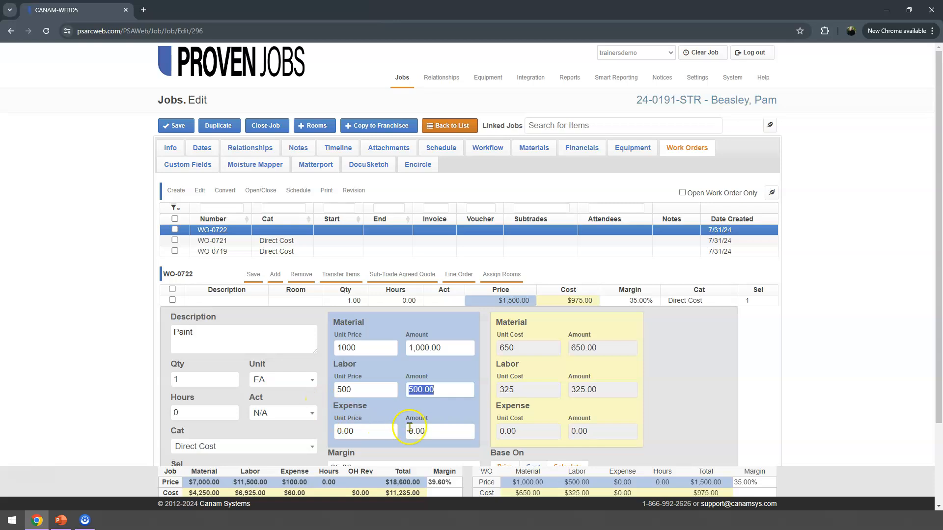
pyautogui.click(252, 278)
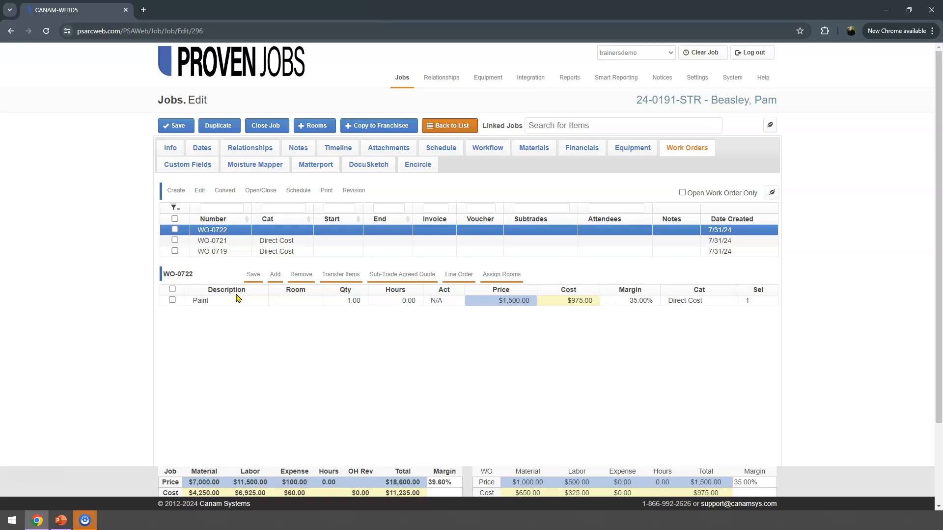
# - Create a further work order on the job and add a line item to it described as "Windows"
pyautogui.click(176, 192)
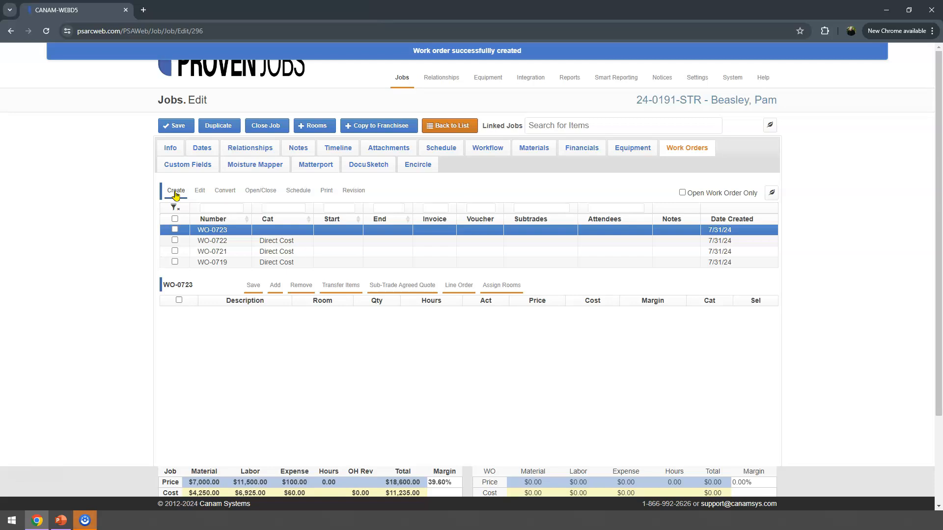
pyautogui.click(276, 288)
pyautogui.click(246, 313)
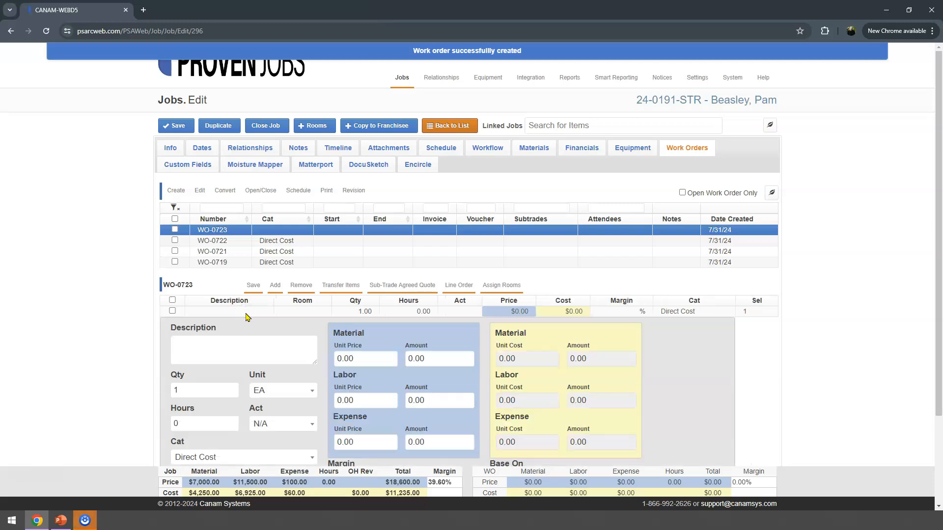
pyautogui.click(211, 352)
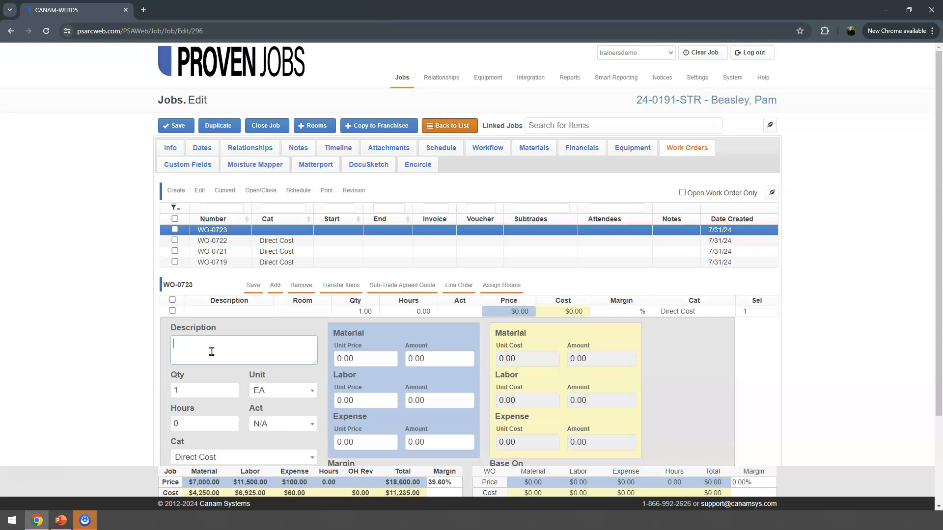
pyautogui.write('Windows')
# - Base the Windows line item's calculation on cost instead of price
pyautogui.scroll(-2, 550, 388)
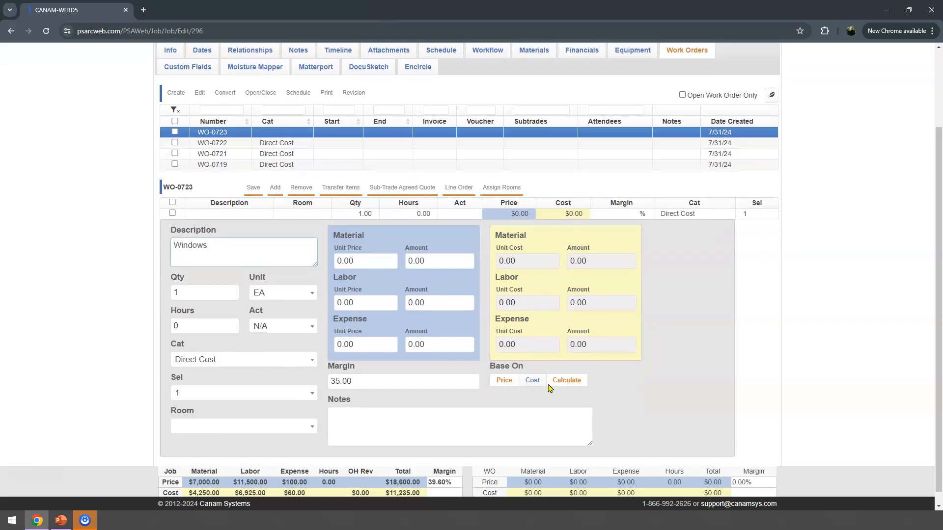
pyautogui.scroll(-1, 550, 388)
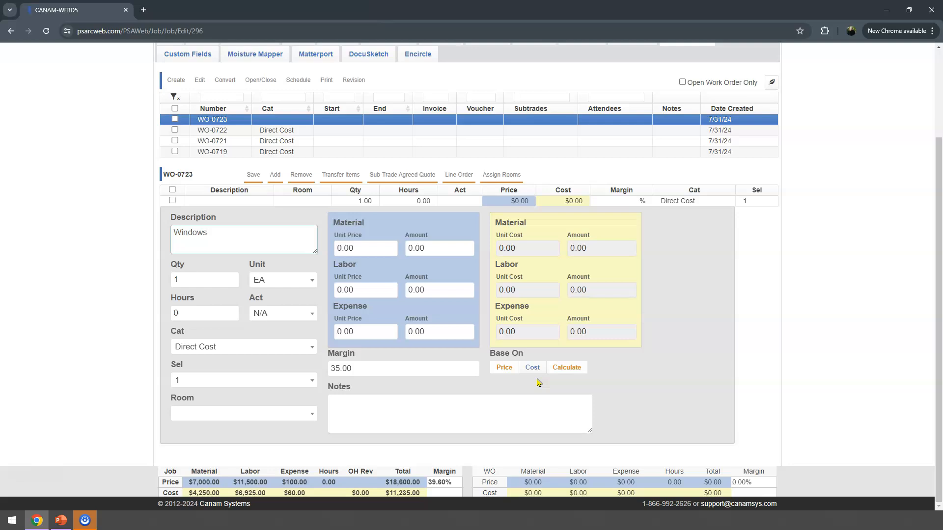
pyautogui.click(532, 370)
pyautogui.click(531, 370)
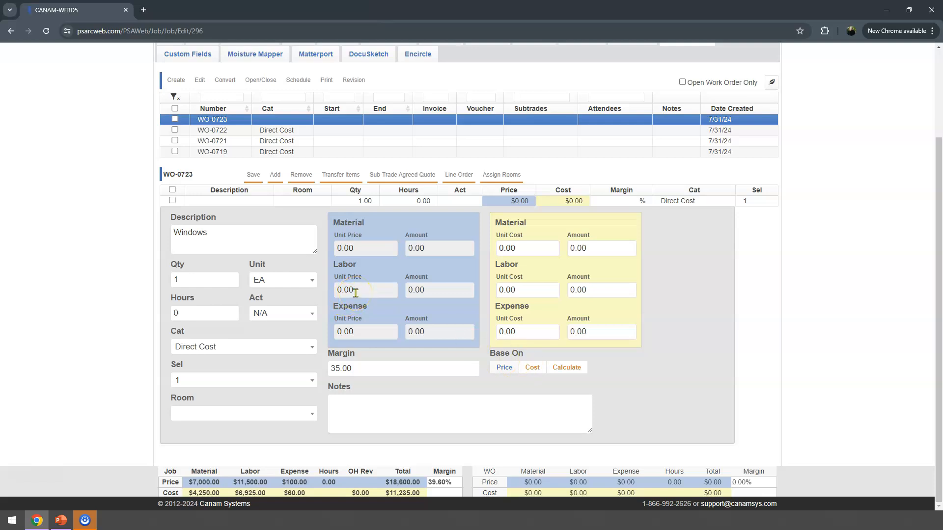
# - Set the Windows line item's unit costs to 2000 for material and 500 for labor
pyautogui.click(523, 299)
pyautogui.moveTo(528, 247); pyautogui.dragTo(500, 249)
pyautogui.write('2000')
pyautogui.press('Tab')
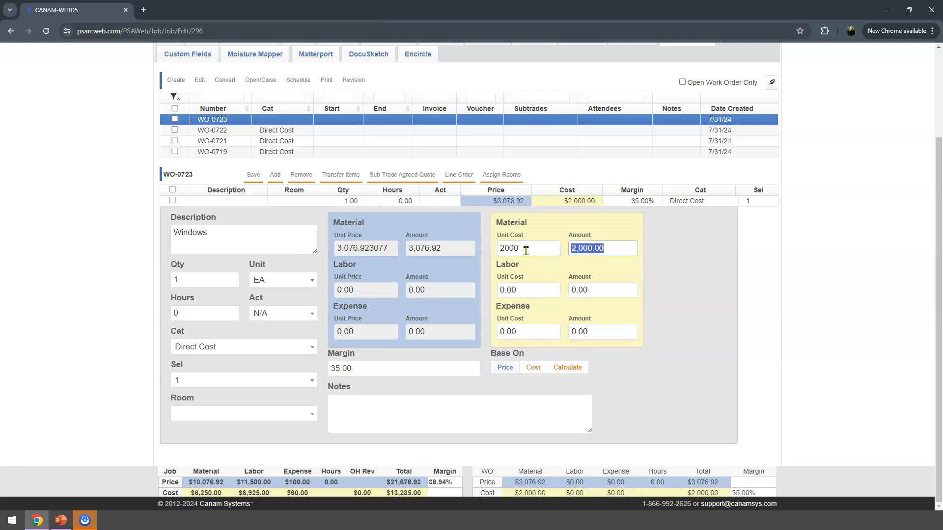
pyautogui.click(528, 291)
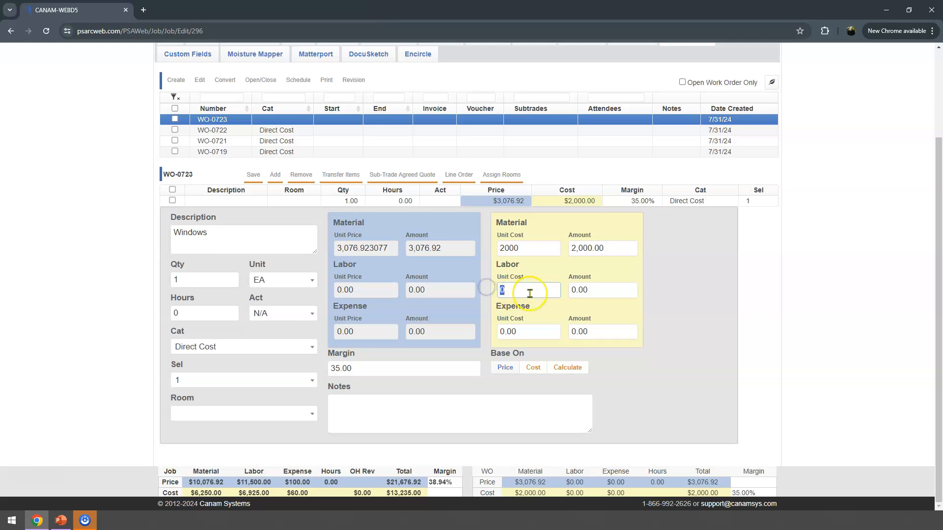
pyautogui.write('500')
pyautogui.press('Tab')
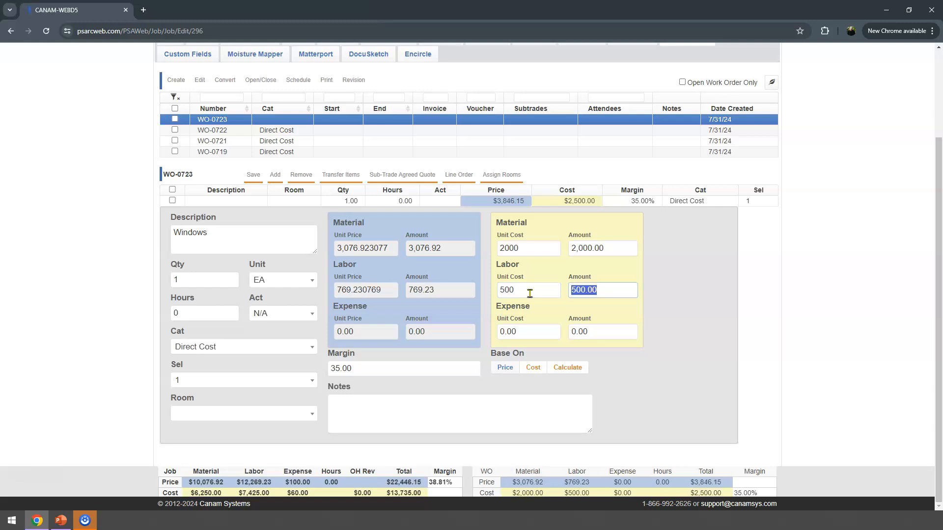
# - Set the Windows line item's margin to 40 and save the work order
pyautogui.moveTo(380, 369); pyautogui.dragTo(323, 369)
pyautogui.write('40')
pyautogui.press('Tab')
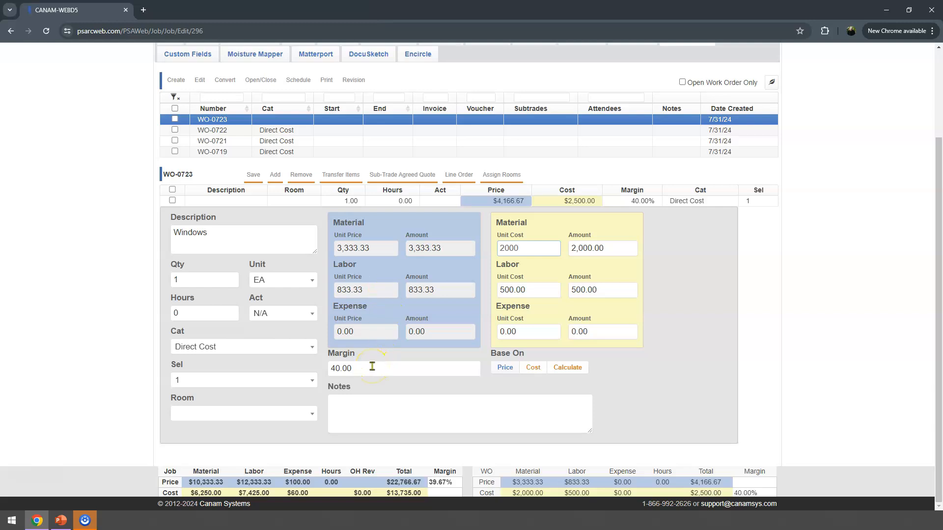
pyautogui.click(254, 182)
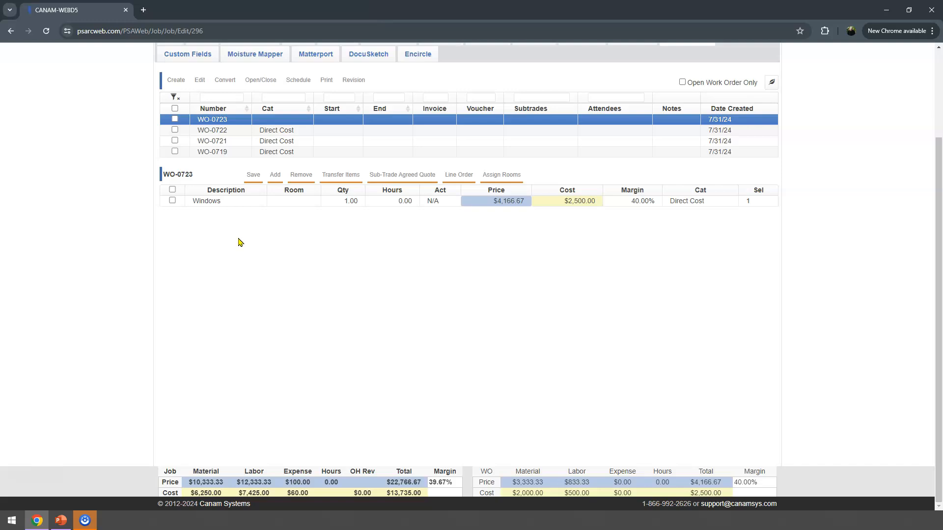
# - Add a second line item to the work order described as "Supplement - Upgrade in Material"
pyautogui.click(276, 178)
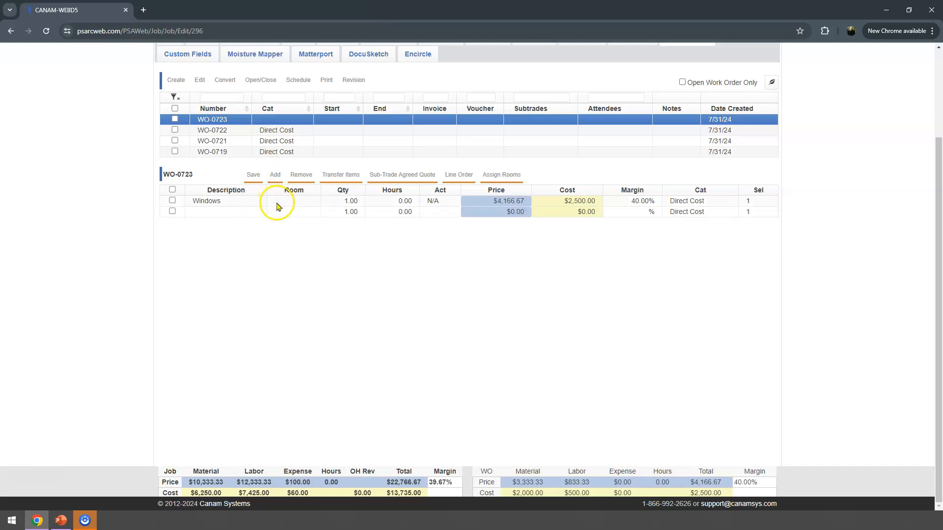
pyautogui.click(225, 212)
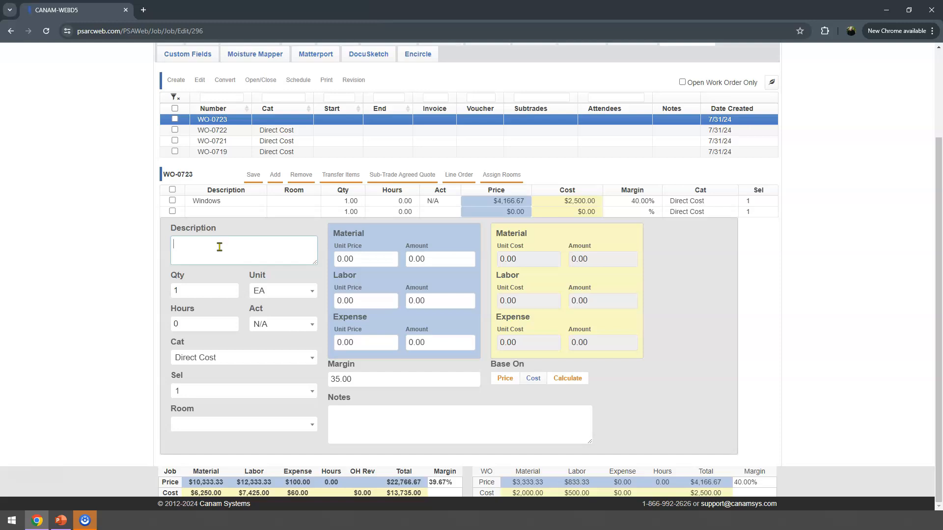
pyautogui.click(219, 247)
pyautogui.write('Supplement')
pyautogui.click(239, 249)
pyautogui.write('- Uppgrade in Material')
# - Give the upgrade supplement a material unit price of 1000 and a margin of 100, and save the work order
pyautogui.click(356, 260)
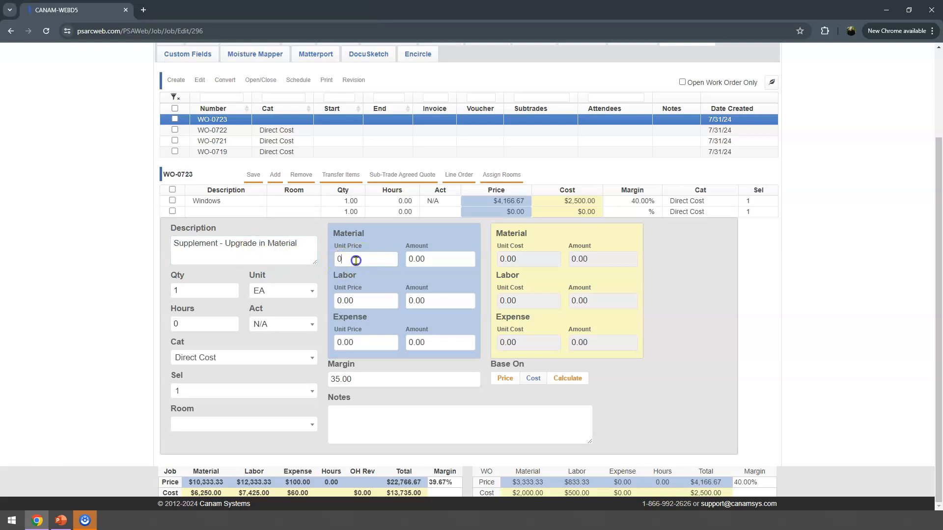
pyautogui.doubleClick(353, 259)
pyautogui.write('1000')
pyautogui.press('Tab')
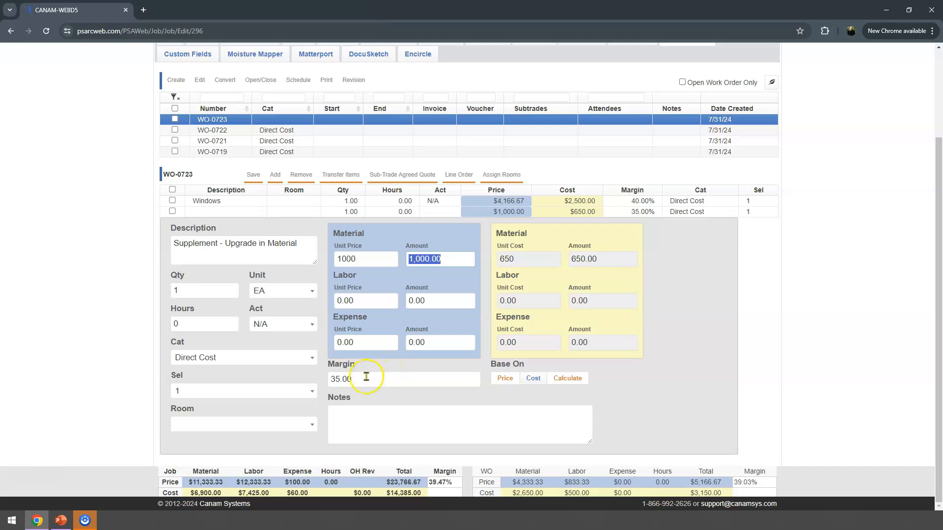
pyautogui.click(365, 379)
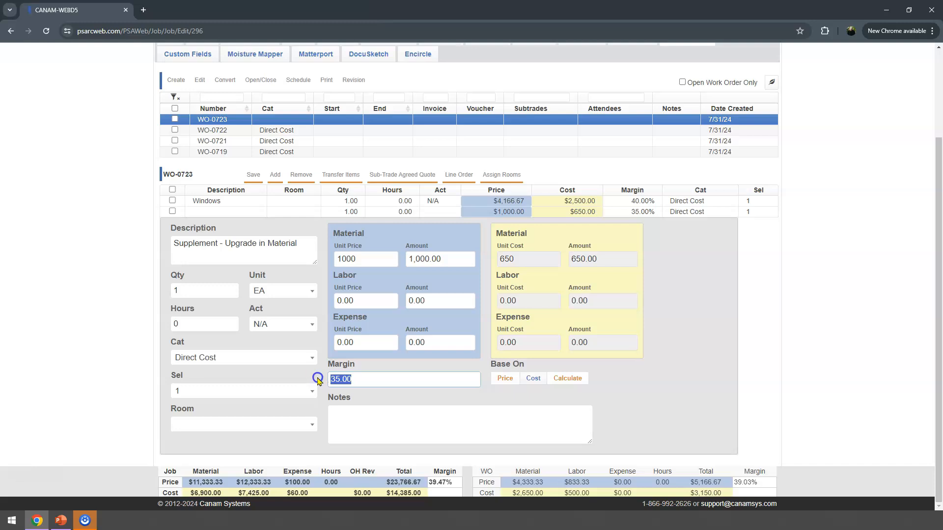
pyautogui.write('100')
pyautogui.press('Tab')
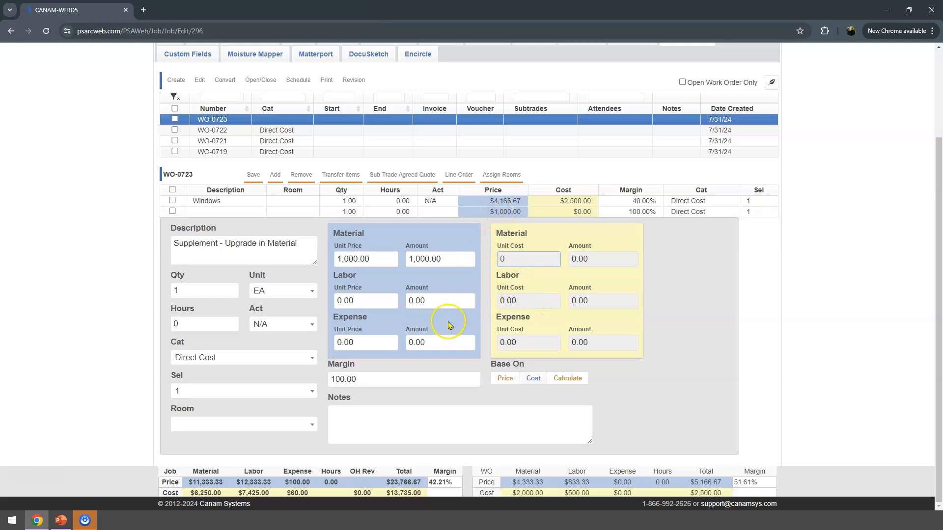
pyautogui.click(249, 177)
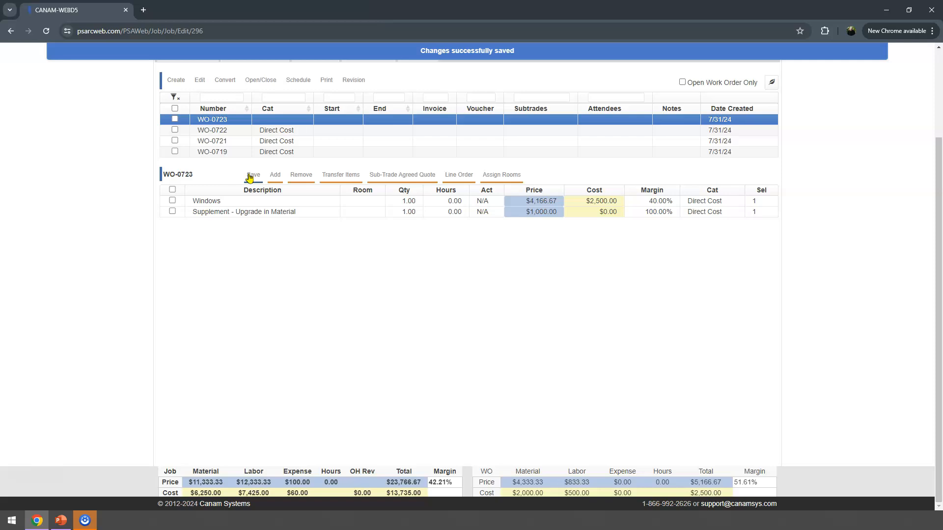
# - Add a third line item to the work order described as "Supplement - Material Purchased"
pyautogui.click(274, 176)
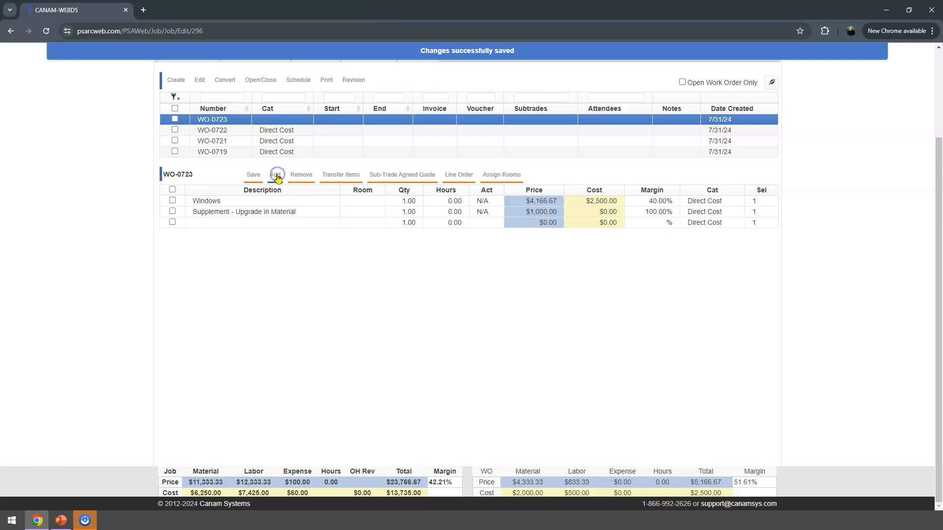
pyautogui.click(246, 223)
pyautogui.click(214, 258)
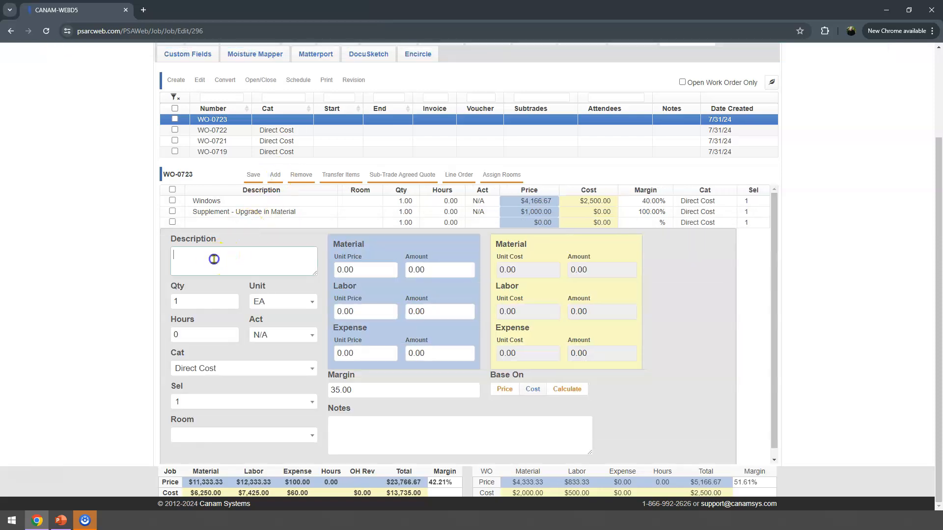
pyautogui.write('PDR')
pyautogui.press('BackSpace')
pyautogui.press('BackSpace')
pyautogui.press('BackSpace')
pyautogui.write('Sup')
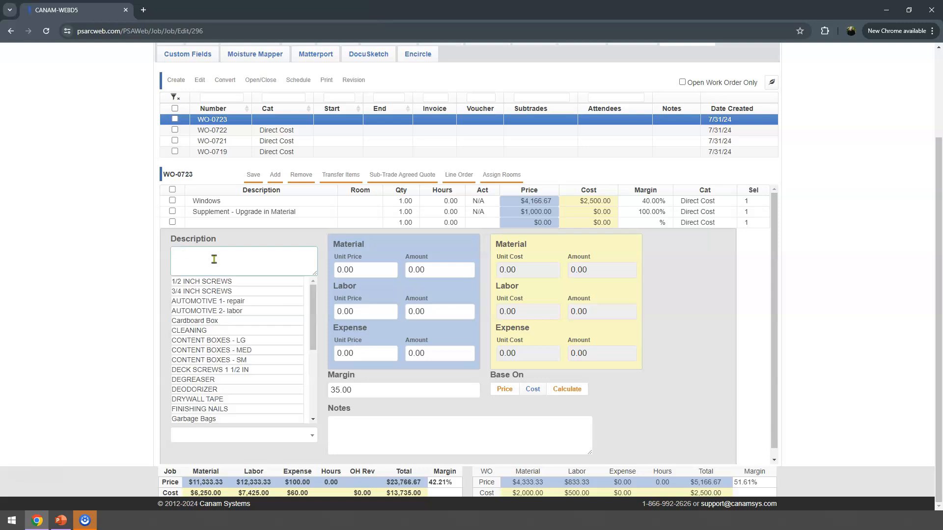
pyautogui.write('ple')
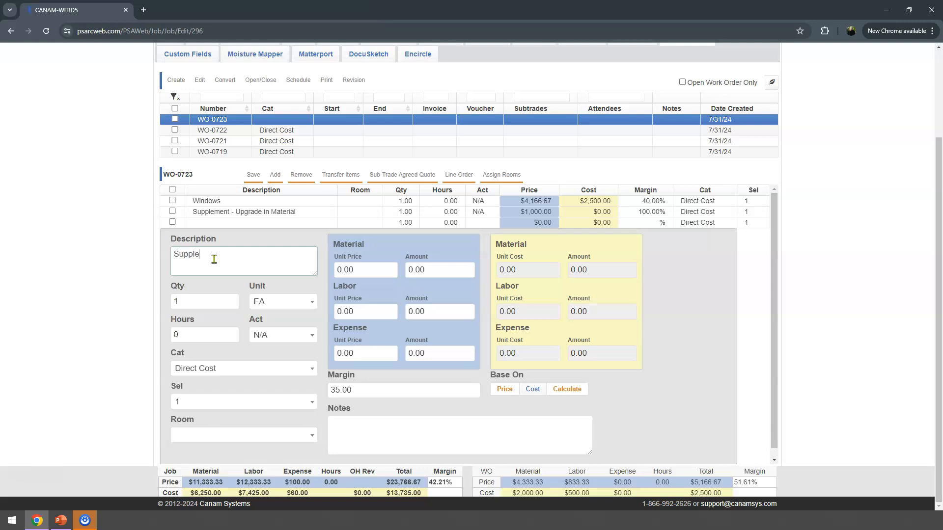
pyautogui.write('ment - Materia')
pyautogui.write('l Purchas')
pyautogui.write('es')
pyautogui.press('BackSpace')
pyautogui.write('d')
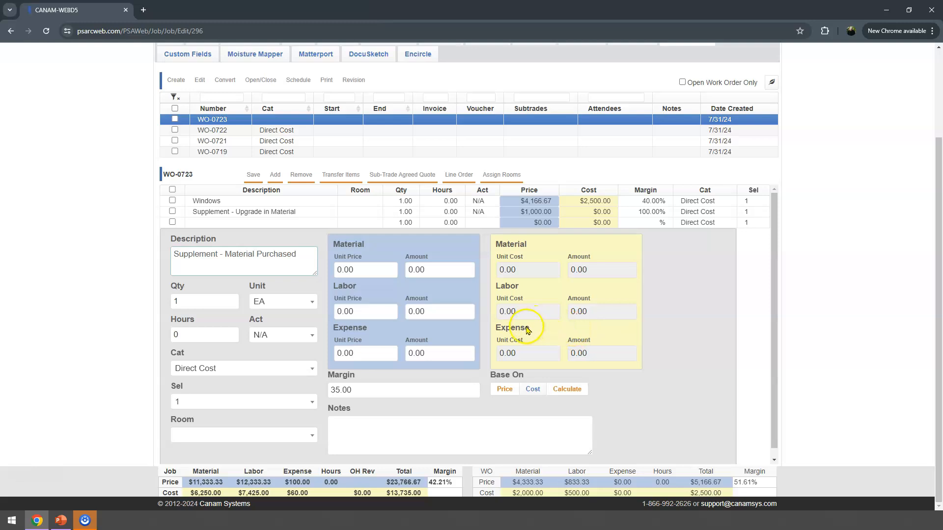
# - Base the purchased-material supplement on cost and set its material unit cost to 500
pyautogui.click(533, 389)
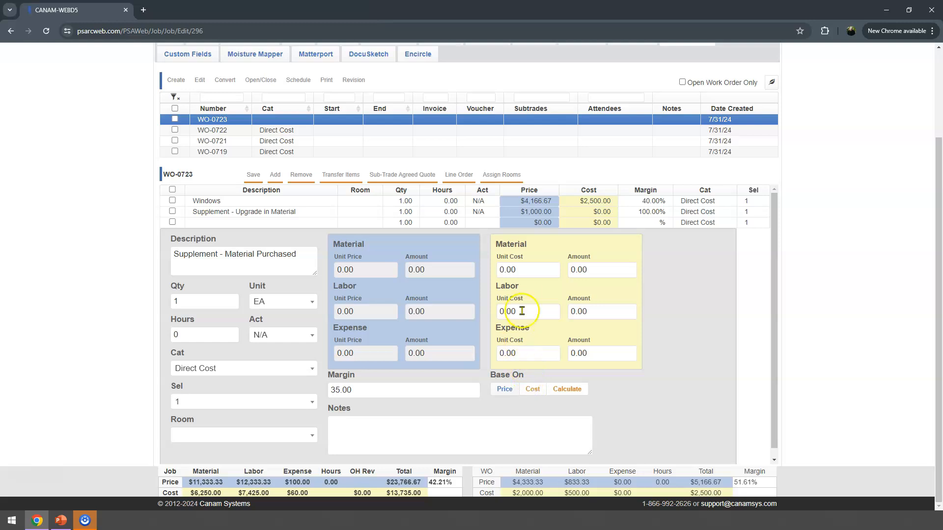
pyautogui.click(520, 272)
pyautogui.write('00')
pyautogui.press('Tab')
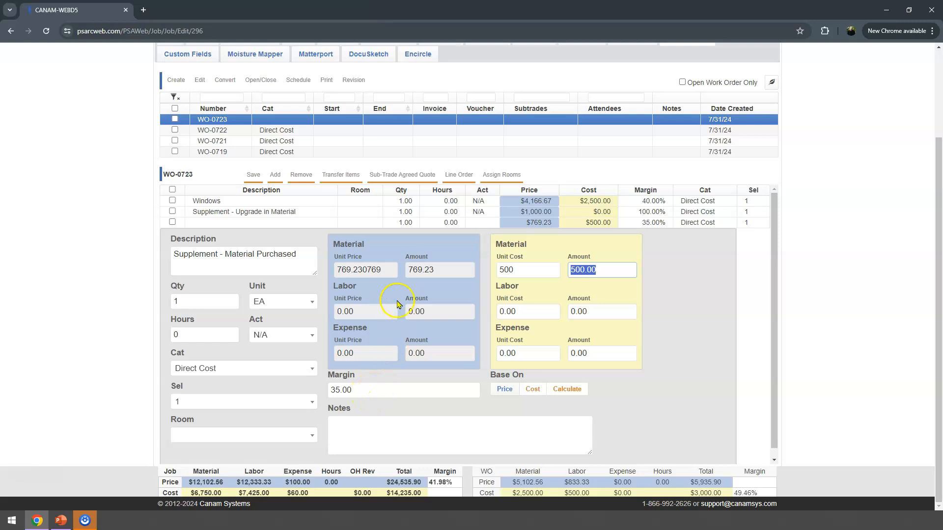
# - Turn off margin calculation for the purchased-material supplement, accepting no assigned margin, and save the work order
pyautogui.click(566, 390)
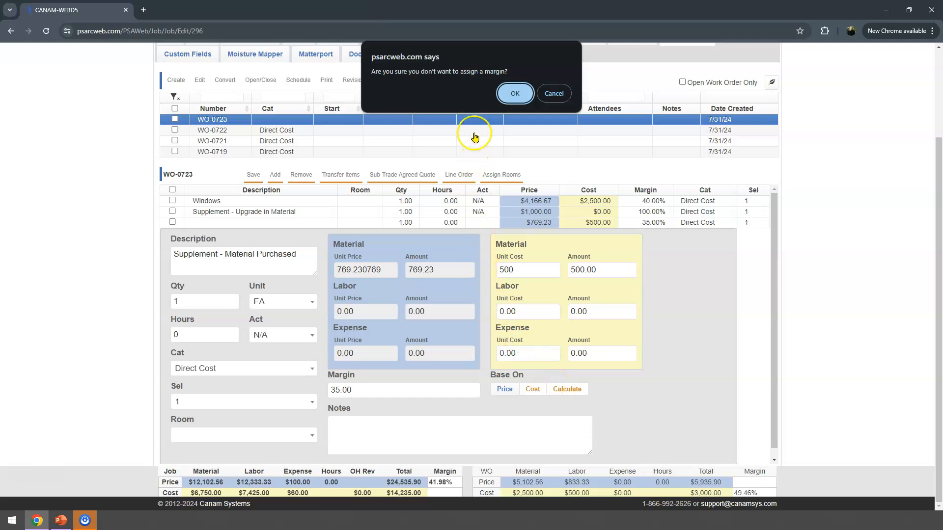
pyautogui.click(511, 95)
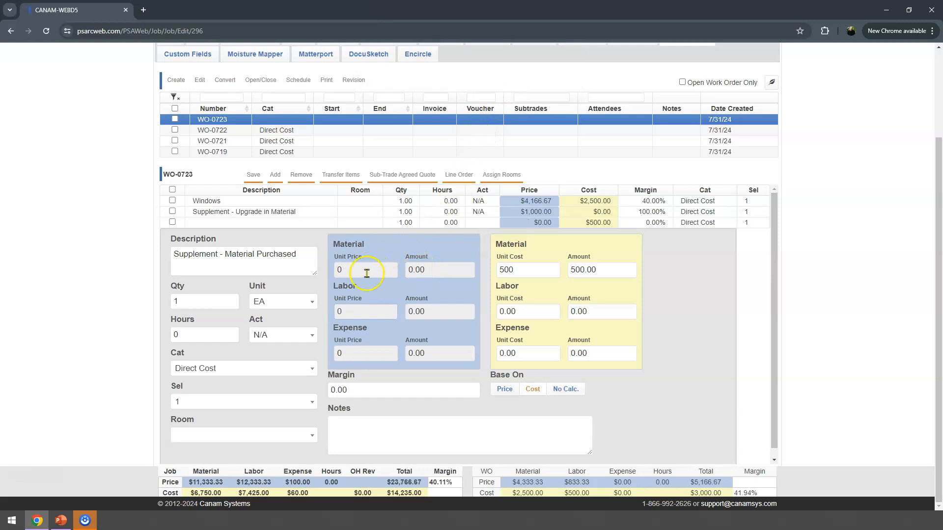
pyautogui.click(412, 320)
pyautogui.click(253, 176)
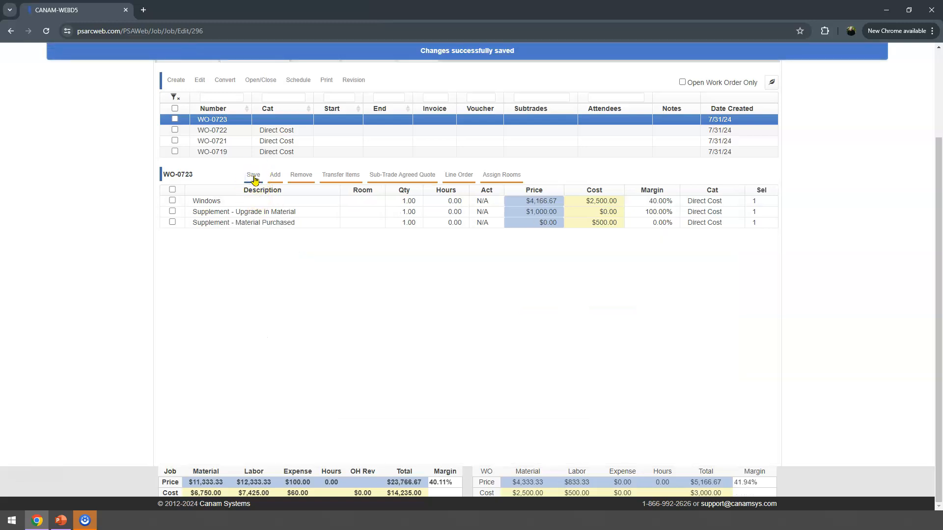